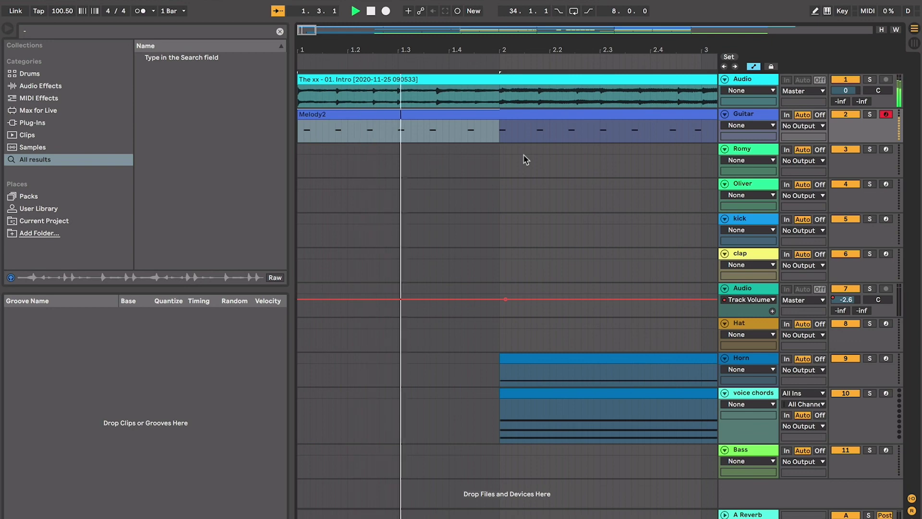
# - Hide the browser and insert an empty one-bar MIDI clip at bar 1 of the Romy track
pyautogui.hotkey('ctrl', 'shift', 'f')
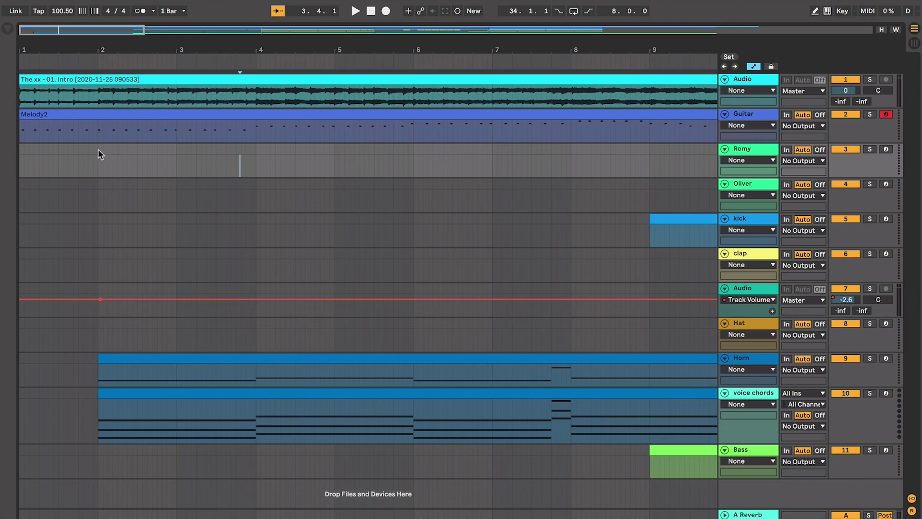
pyautogui.moveTo(98, 154); pyautogui.dragTo(19, 158)
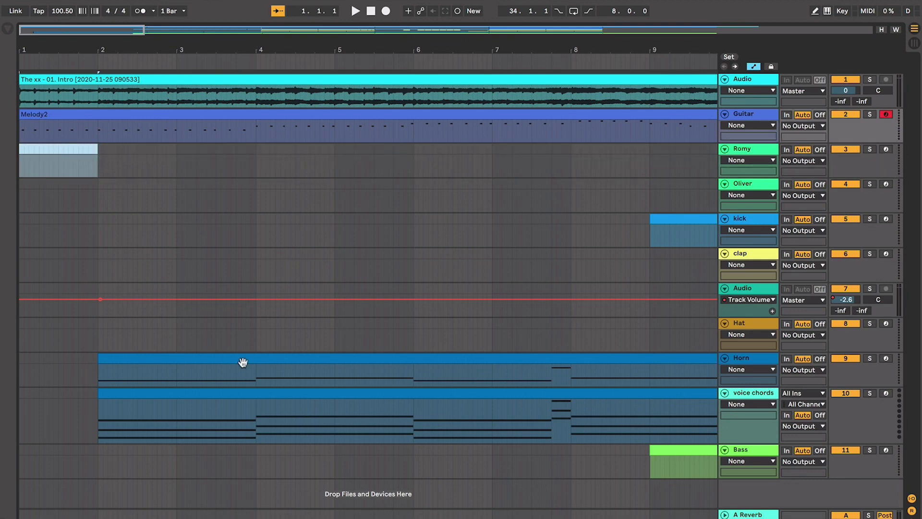
# - Examine the Horn clip that starts at bar 2 and the Bass clip that starts at bar 9
pyautogui.click(744, 357)
pyautogui.click(330, 358)
pyautogui.press('space')
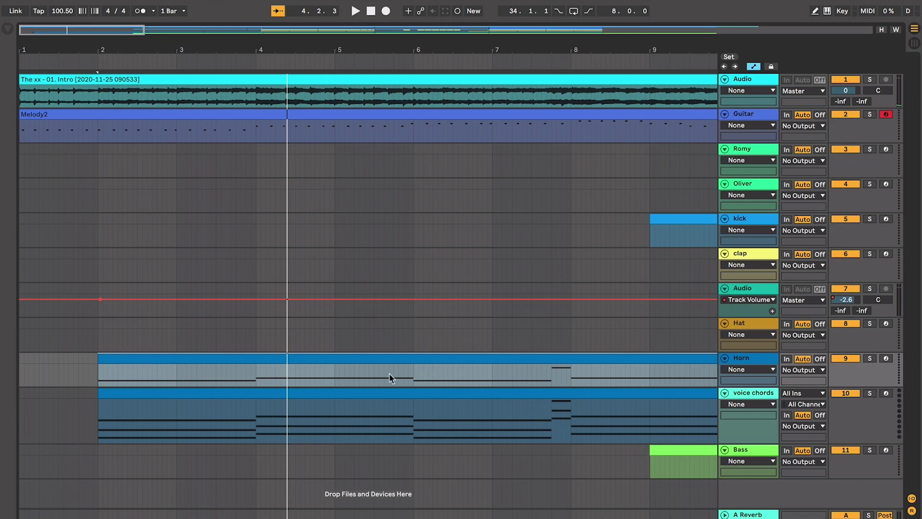
pyautogui.hscroll(3, 389, 373)
pyautogui.hscroll(8, 389, 373)
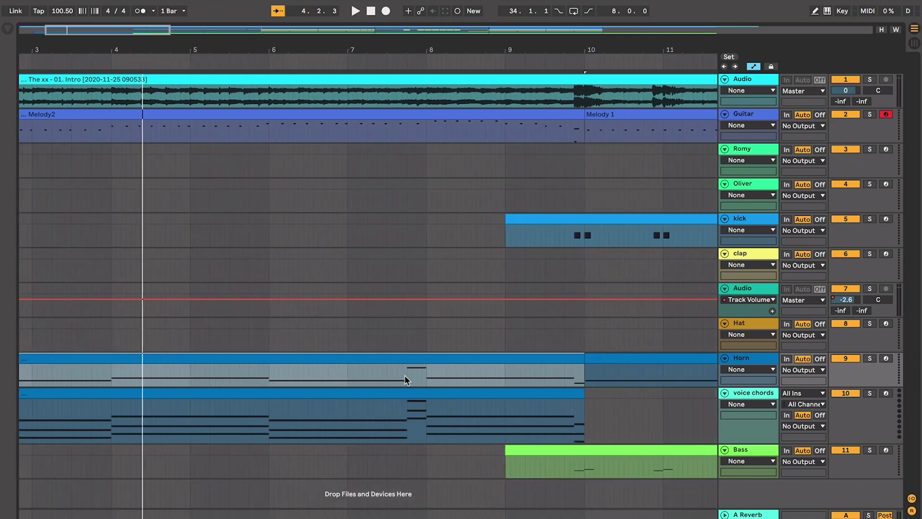
pyautogui.click(525, 449)
pyautogui.hscroll(-10, 525, 451)
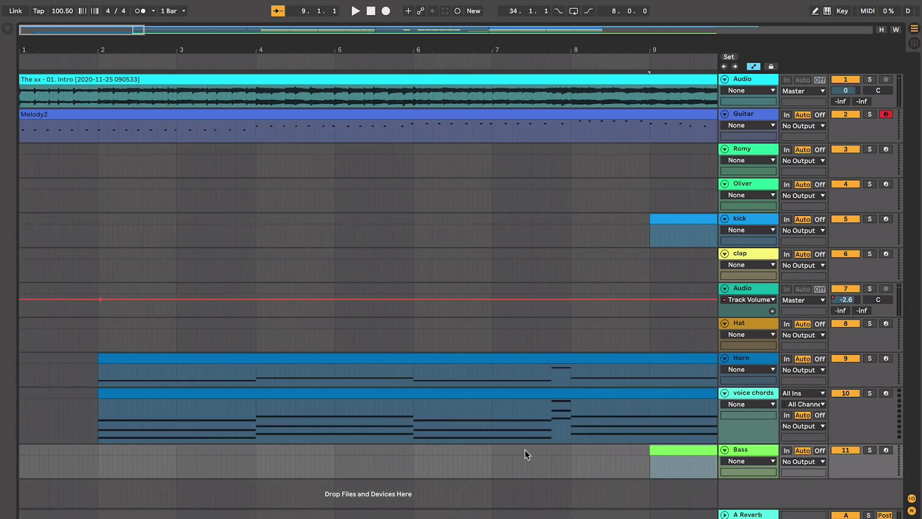
# - Copy the voice chords clip from bar 2 and paste it at bar 42 of the same track
pyautogui.click(453, 404)
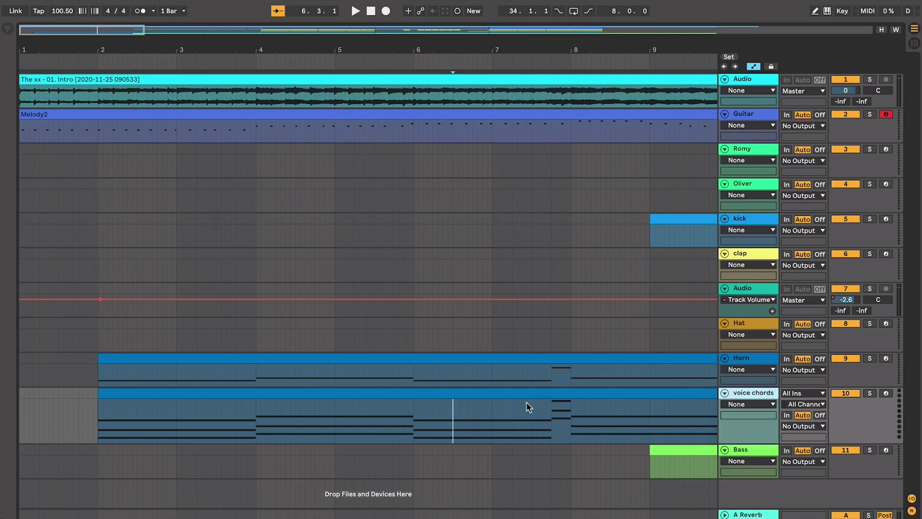
pyautogui.click(511, 390)
pyautogui.hscroll(20, 598, 409)
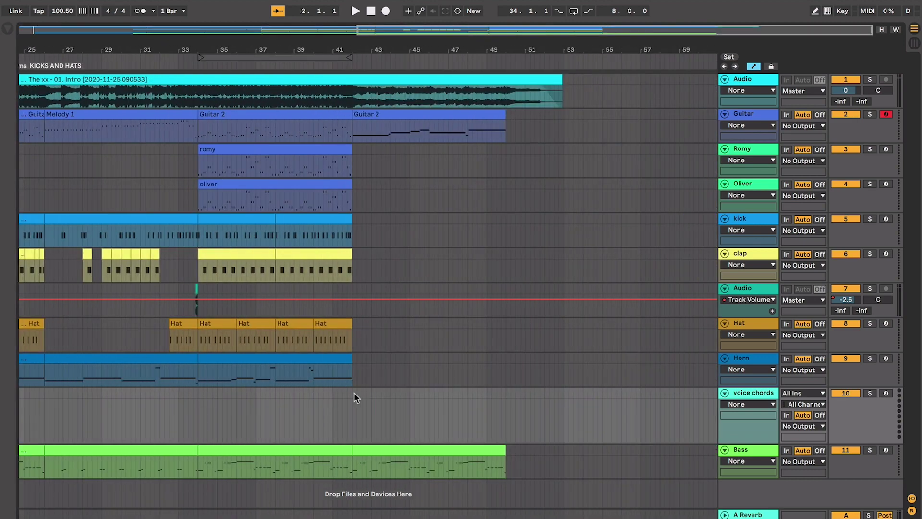
pyautogui.hotkey('ctrl', 'v')
# - Play back the voice chords over the ending from bar 42, and again from bar 43
pyautogui.press('space')
pyautogui.scroll(5, 352, 396)
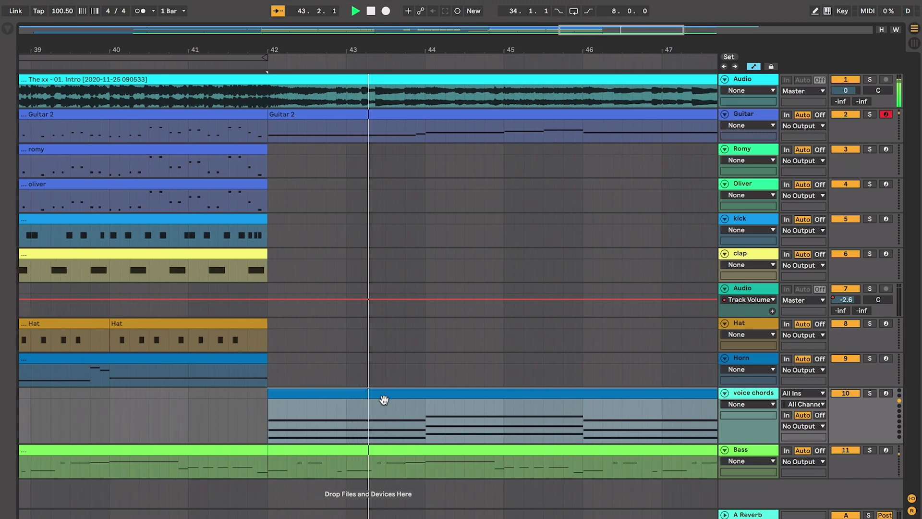
pyautogui.press('space')
pyautogui.moveTo(319, 417); pyautogui.dragTo(388, 415)
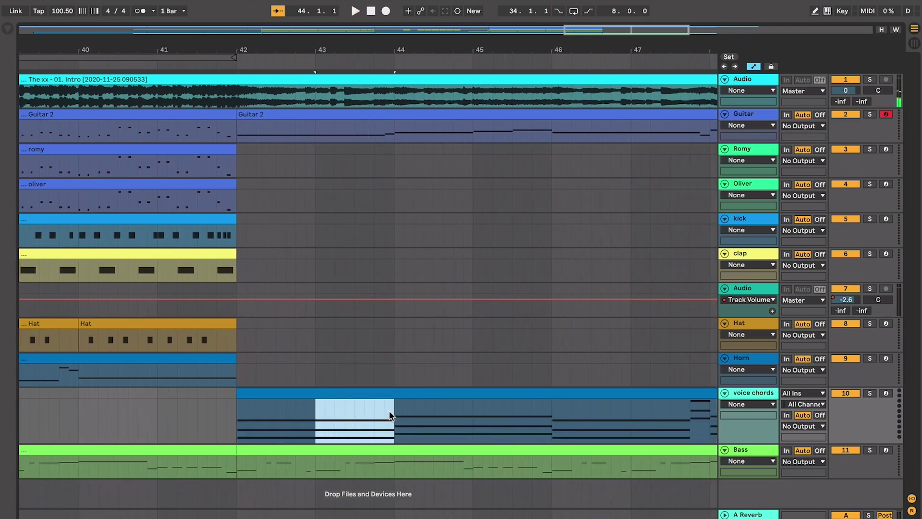
pyautogui.press('space')
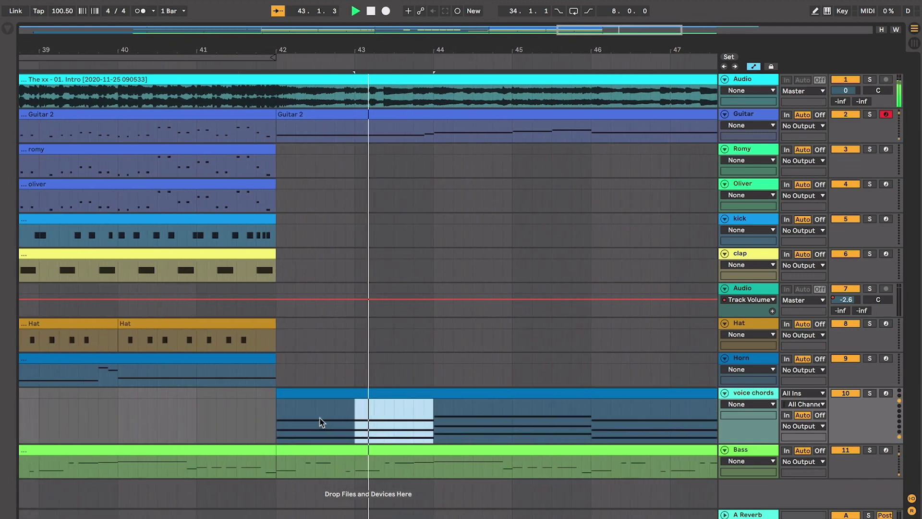
pyautogui.press('space')
pyautogui.press('-')
pyautogui.press('-')
pyautogui.press('-')
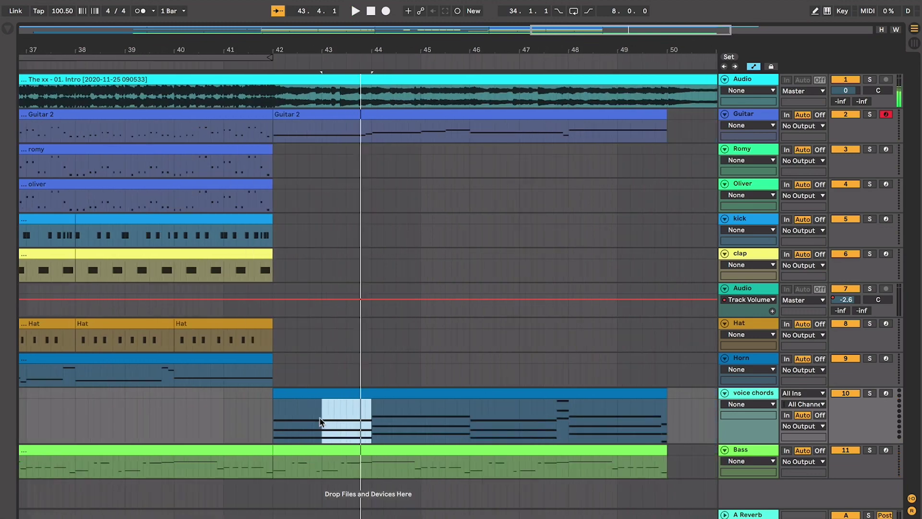
# - Compare the opening voice chords clip with the Horn clip that starts at the same bar
pyautogui.press('Home')
pyautogui.click(175, 387)
pyautogui.press('+')
pyautogui.press('+')
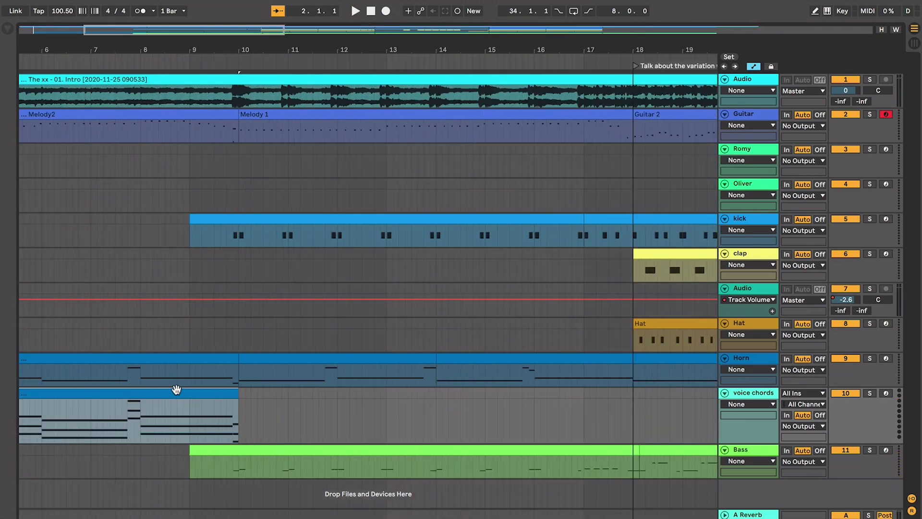
pyautogui.hscroll(-2, 176, 390)
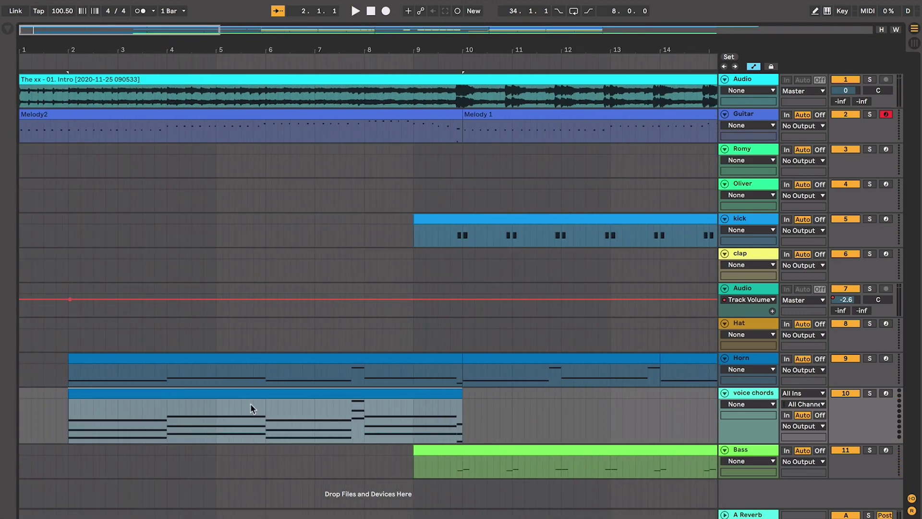
pyautogui.hscroll(1, 231, 403)
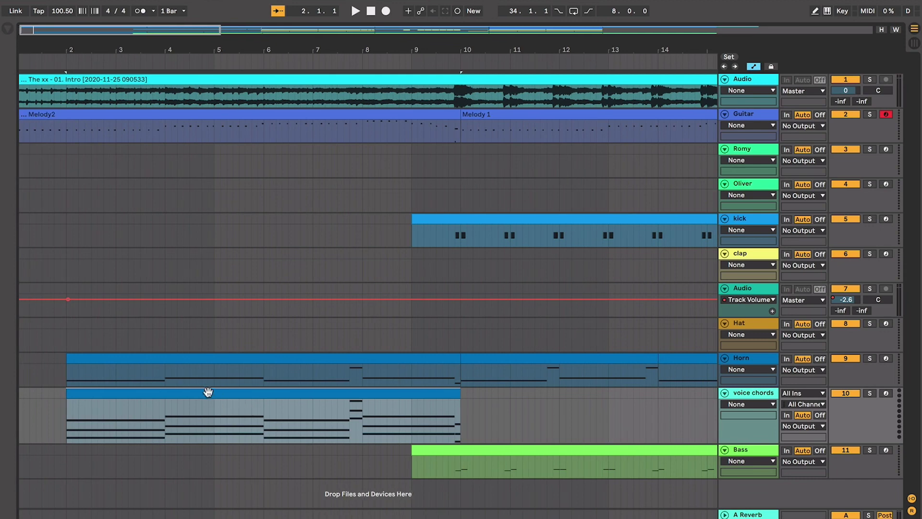
pyautogui.click(213, 358)
# - Highlight bars 2 to 4 of the Guitar track's Melody2 clip and enlarge the track's height to show its notes
pyautogui.hscroll(-1, 111, 169)
pyautogui.click(75, 136)
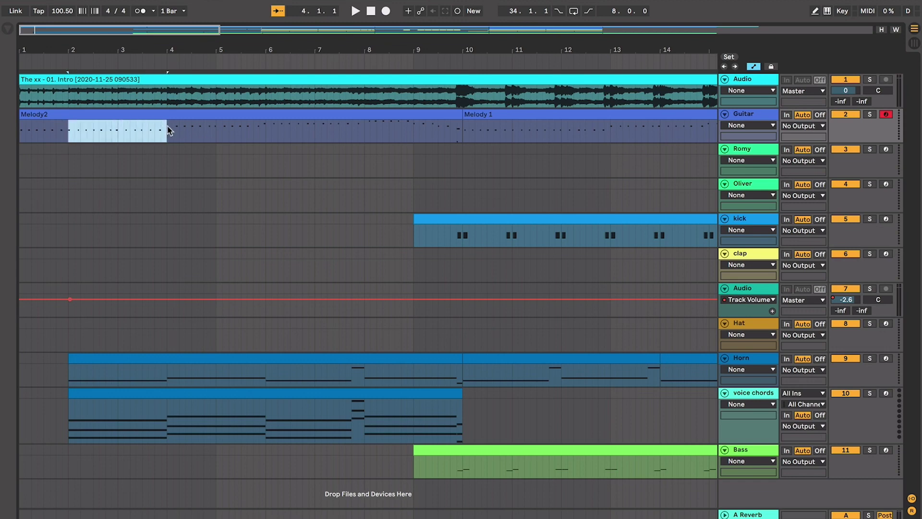
pyautogui.moveTo(747, 141); pyautogui.dragTo(747, 284)
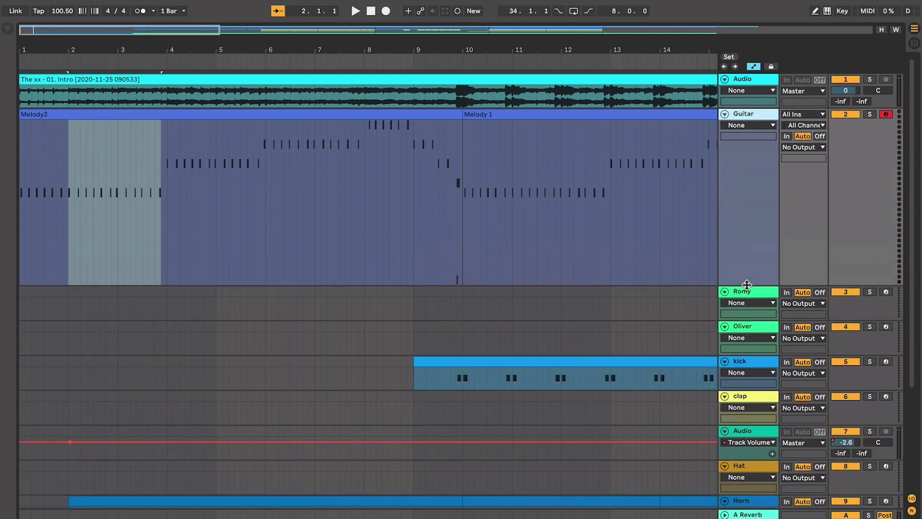
pyautogui.moveTo(163, 185); pyautogui.dragTo(417, 152)
# - Place the insertion marker at bar 2 and compare the Guitar notes with the Horn and voice chords parts
pyautogui.scroll(-2, 148, 187)
pyautogui.click(74, 181)
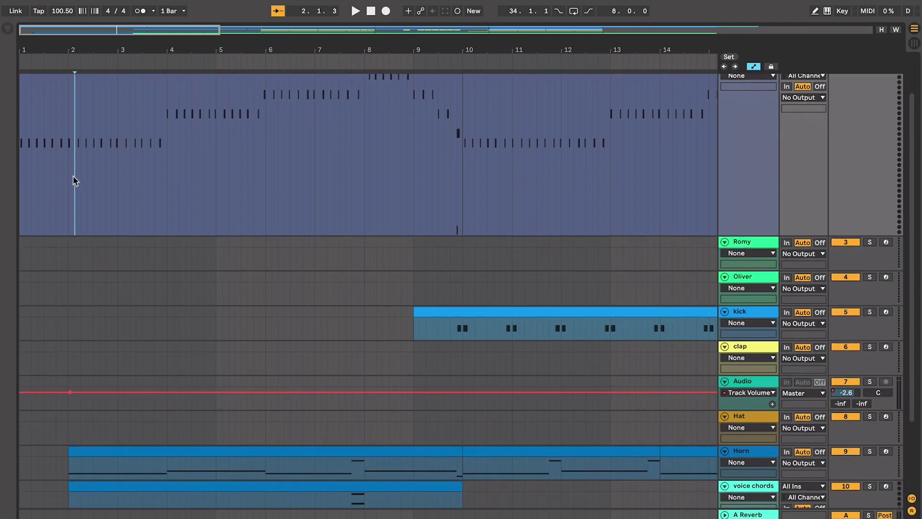
pyautogui.scroll(2, 74, 181)
pyautogui.hscroll(1, 61, 201)
pyautogui.scroll(-3, 61, 201)
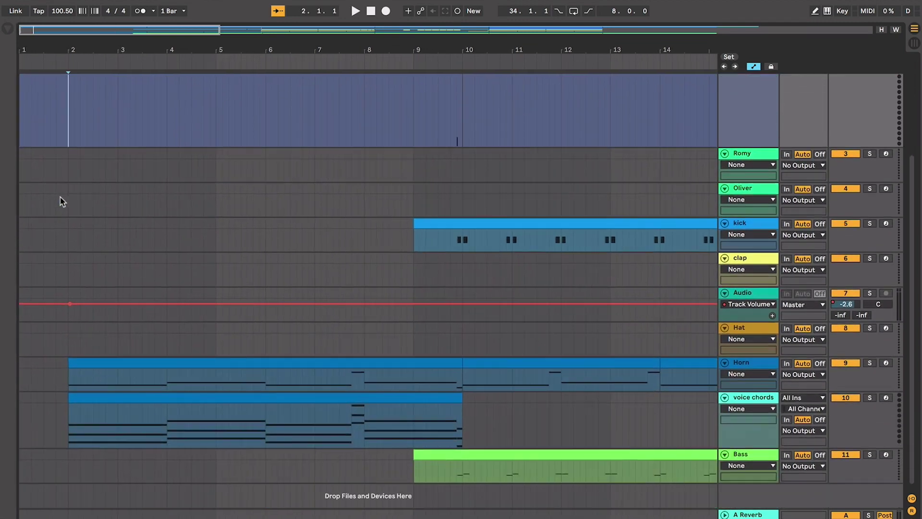
pyautogui.scroll(2, 61, 200)
pyautogui.scroll(-2, 204, 248)
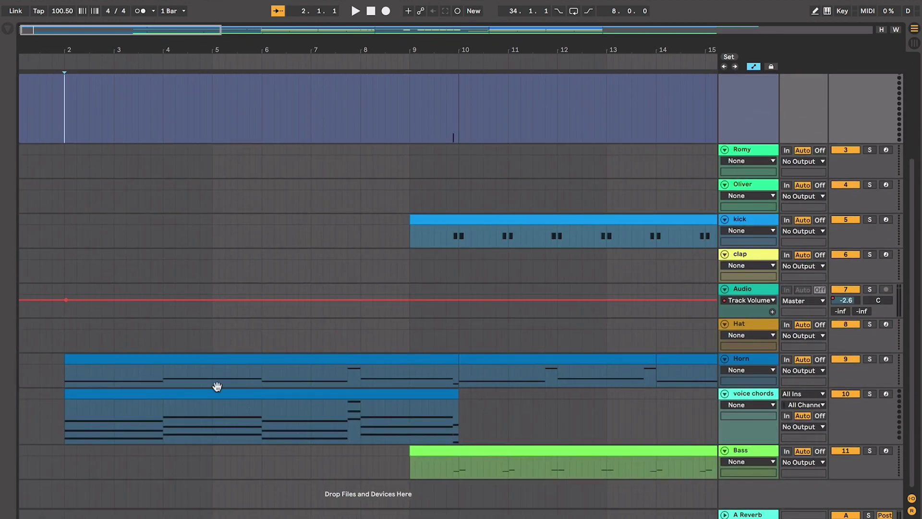
# - Play the arrangement from bar 2 and follow the Guitar melody
pyautogui.press('+')
pyautogui.press('+')
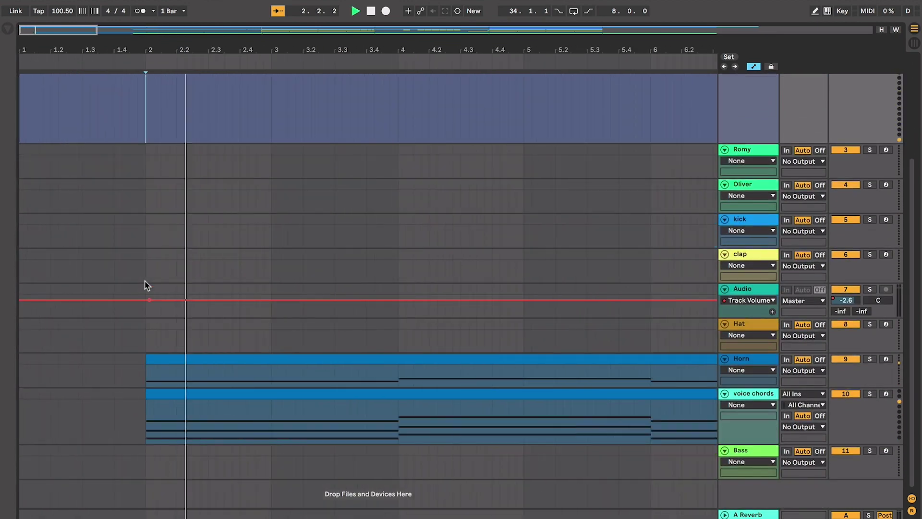
pyautogui.press('-')
pyautogui.press('-')
pyautogui.press('-')
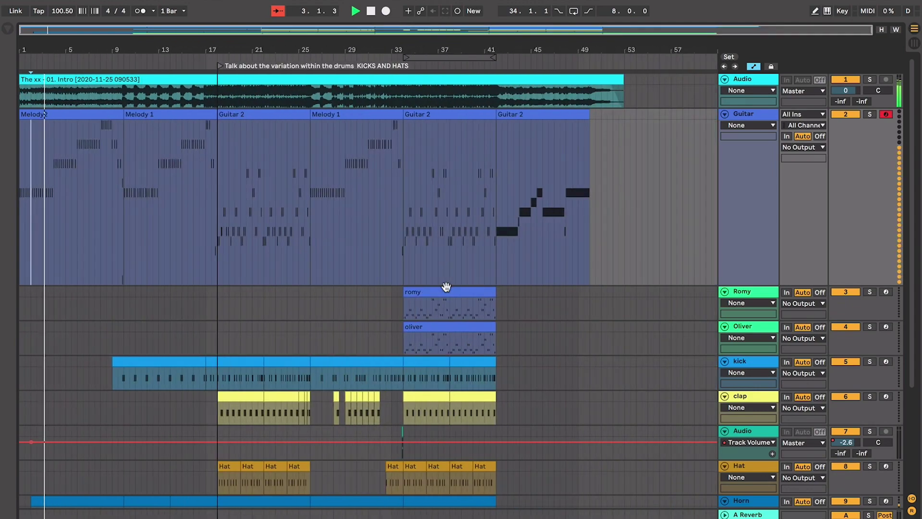
pyautogui.press('+')
pyautogui.press('+')
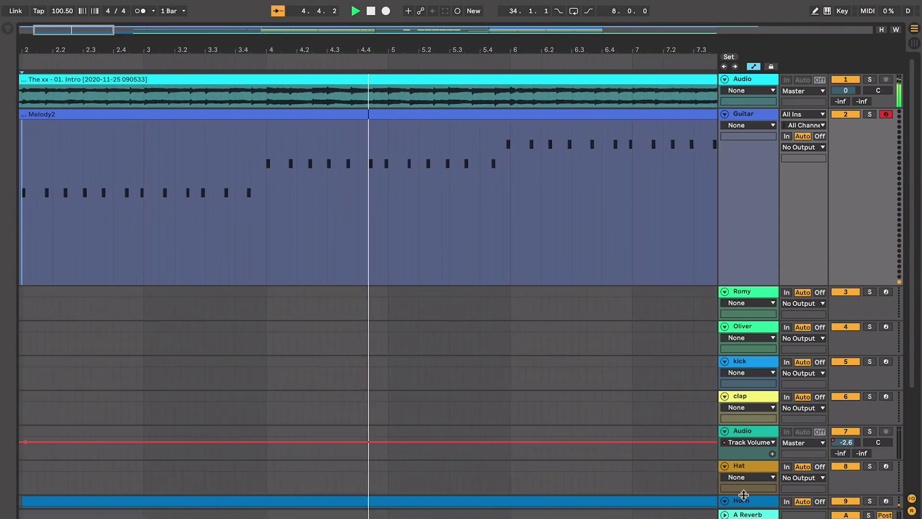
# - Move the Horn track directly below the Romy track and enlarge its height to show the notes
pyautogui.moveTo(743, 500); pyautogui.dragTo(746, 316)
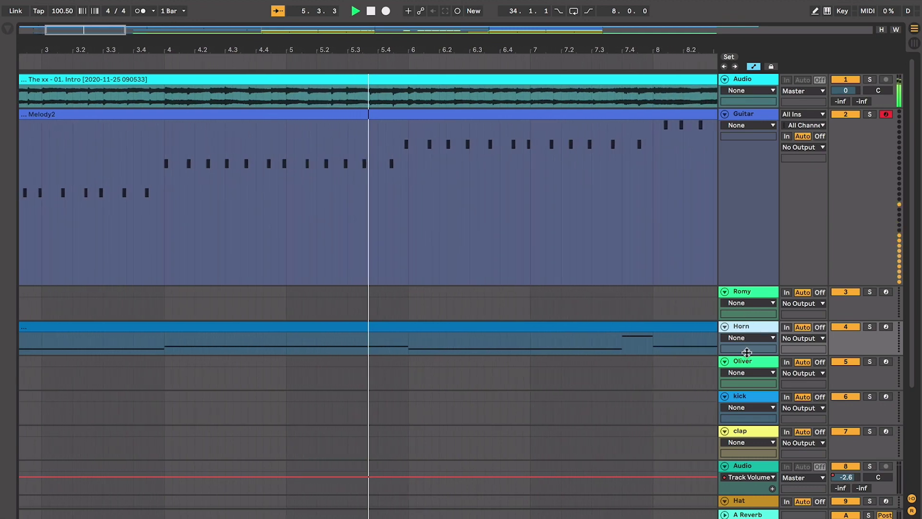
pyautogui.moveTo(747, 355); pyautogui.dragTo(748, 399)
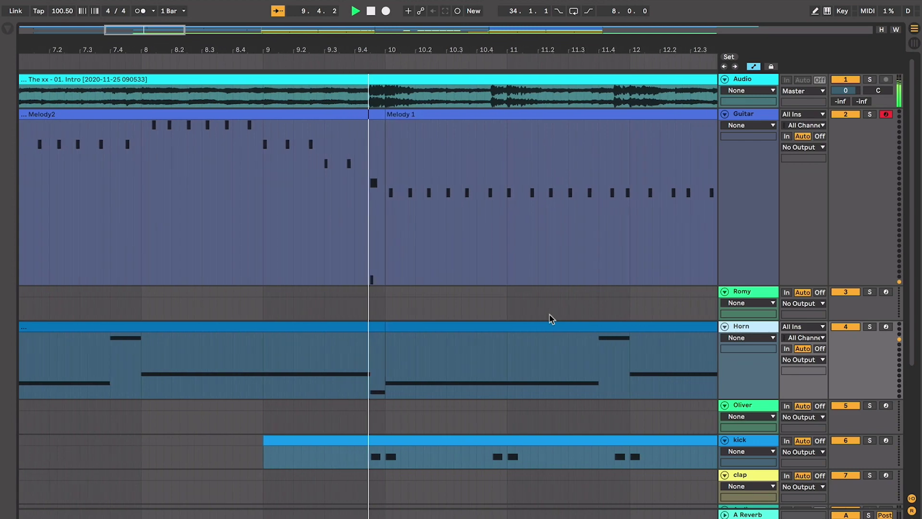
# - Duplicate the opening voice chords clip so that it repeats from bar 10
pyautogui.scroll(-5, 550, 315)
pyautogui.scroll(-2, 549, 316)
pyautogui.press('-')
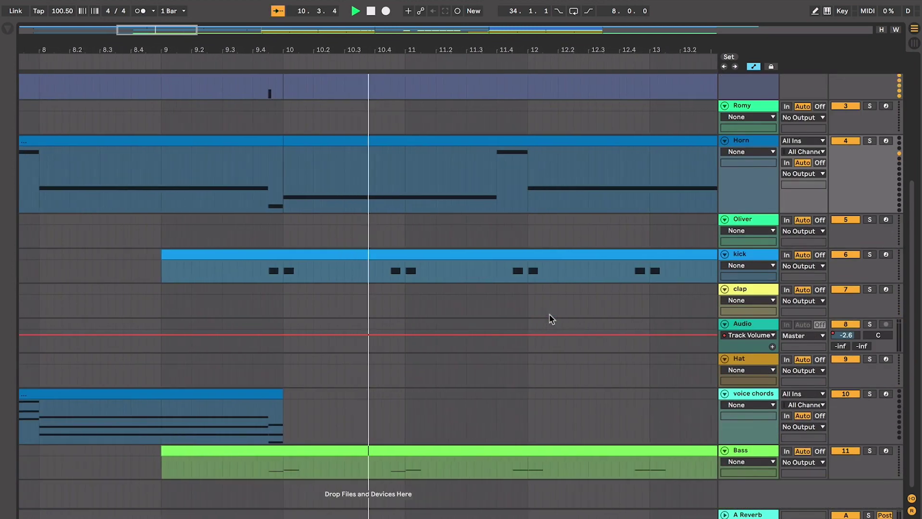
pyautogui.press('-')
pyautogui.click(274, 391)
pyautogui.hotkey('ctrl', 'd')
pyautogui.press('+')
pyautogui.press('+')
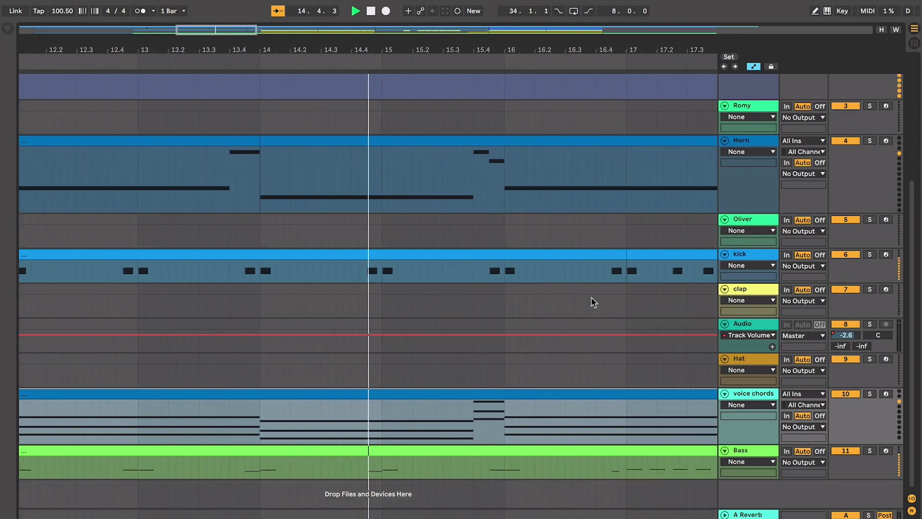
# - Split the clap clip at bar 19 and copy its first bar to bar 17
pyautogui.scroll(5, 594, 301)
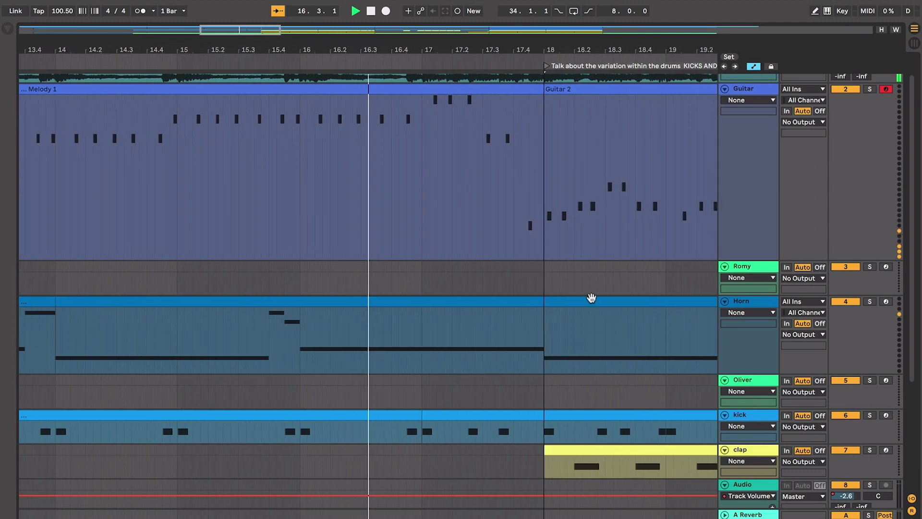
pyautogui.scroll(-1, 593, 298)
pyautogui.click(648, 466)
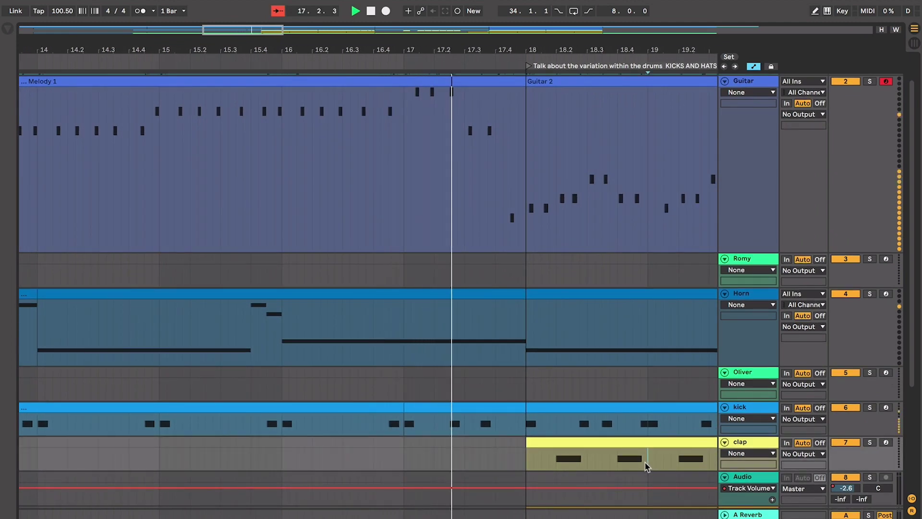
pyautogui.click(628, 445)
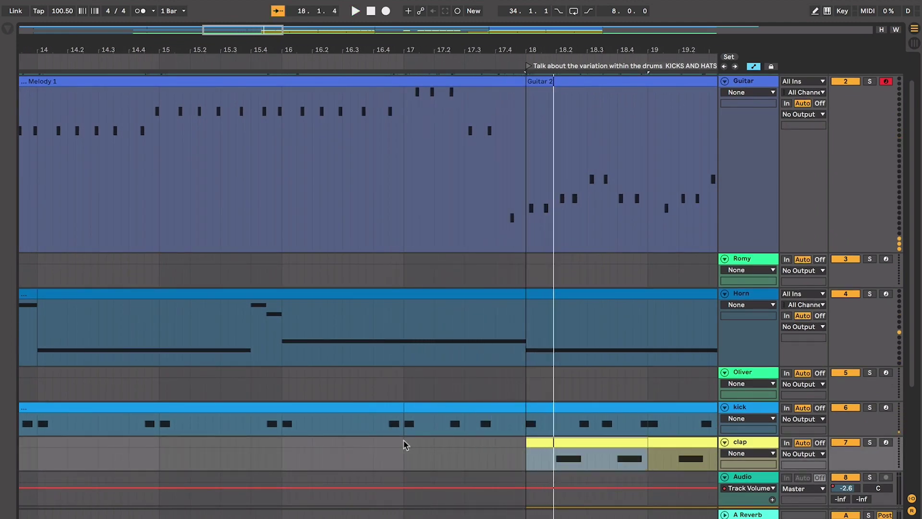
pyautogui.press('w')
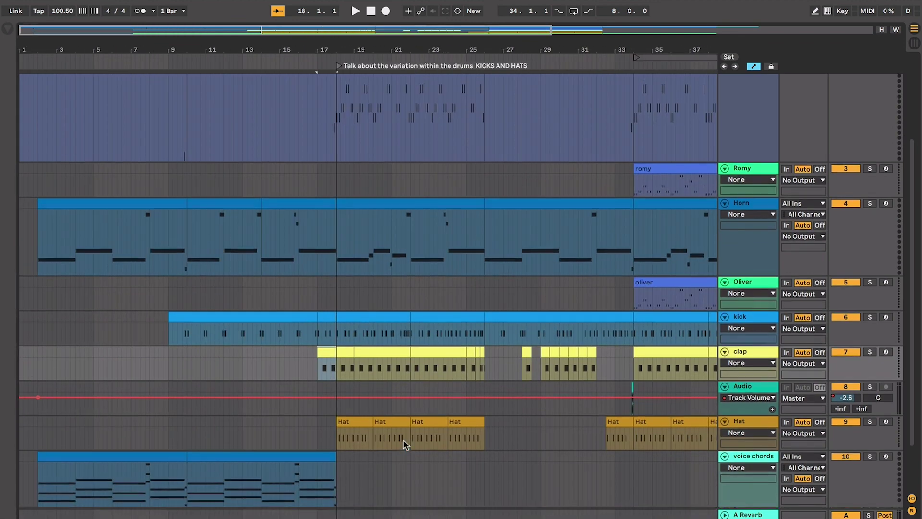
# - Compare the Guitar, Horn and voice chords parts across the opening bars, marking the chord change just before bar 8
pyautogui.scroll(1, 220, 384)
pyautogui.scroll(6, 189, 314)
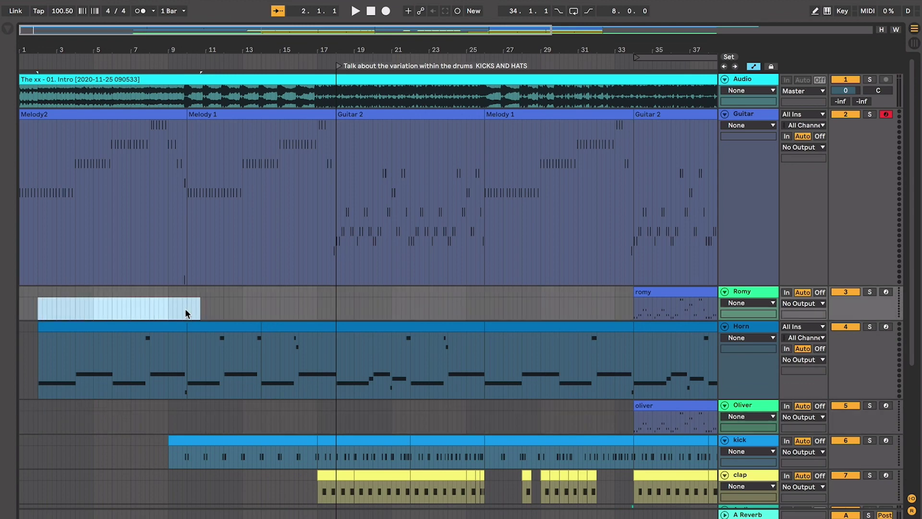
pyautogui.click(187, 313)
pyautogui.scroll(6, 187, 313)
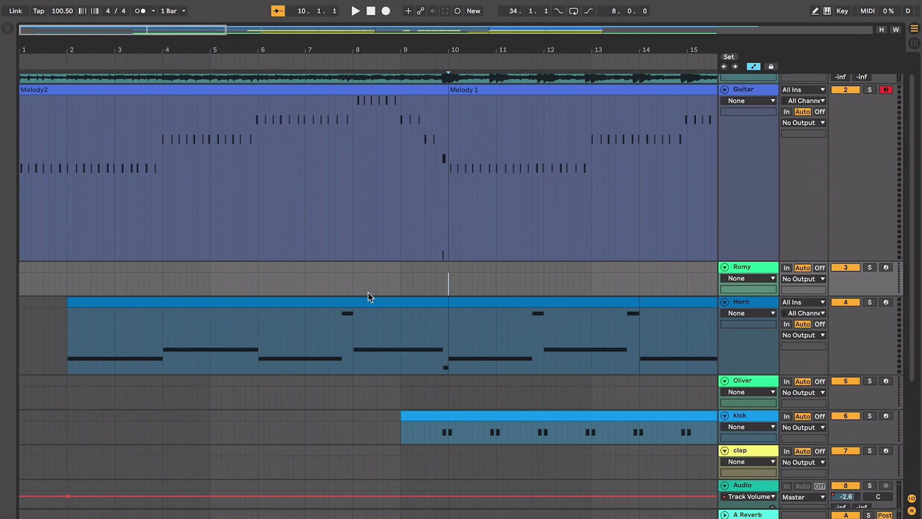
pyautogui.scroll(-4, 370, 296)
pyautogui.click(310, 238)
pyautogui.scroll(-4, 310, 238)
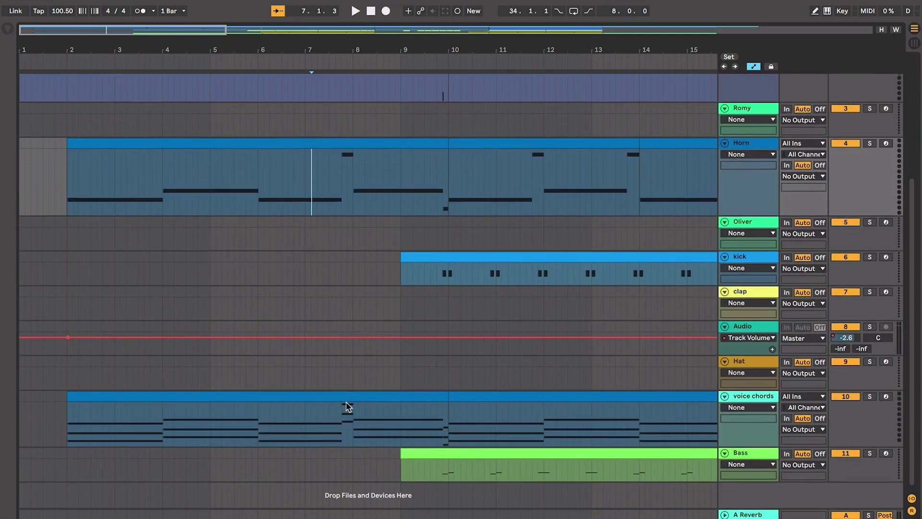
pyautogui.click(348, 406)
# - Examine the kick clip that runs from bar 9 to bar 17 alongside the other tracks
pyautogui.scroll(10, 361, 371)
pyautogui.scroll(-9, 397, 199)
pyautogui.hscroll(5, 397, 199)
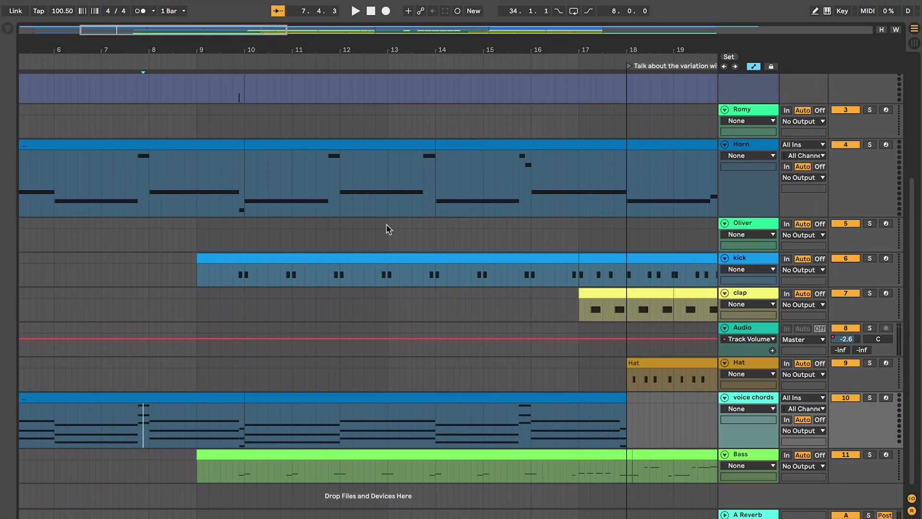
pyautogui.click(335, 262)
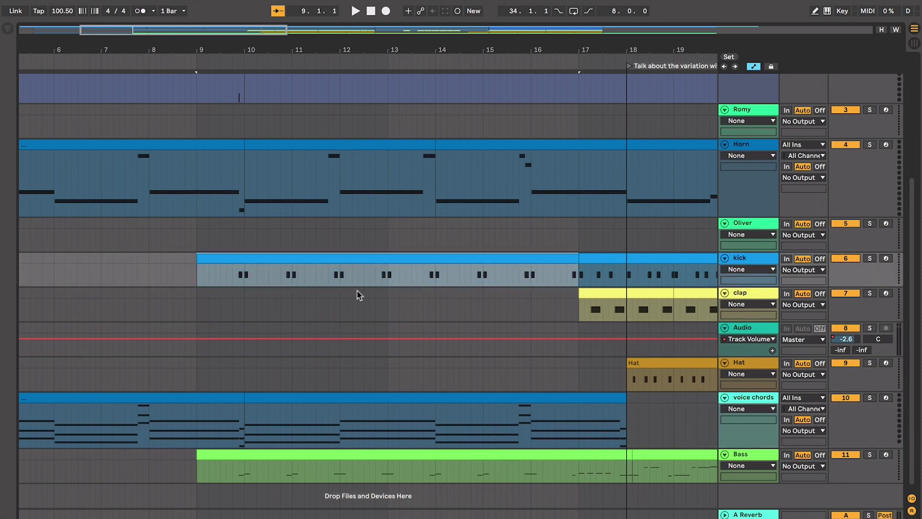
# - Examine the Bass clip that starts at bar 9 alongside the kick pattern
pyautogui.click(356, 455)
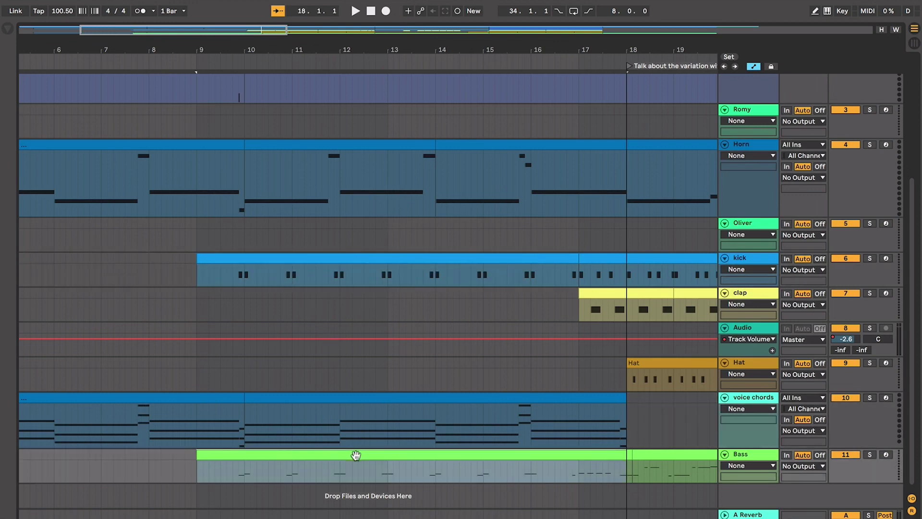
pyautogui.scroll(5, 356, 456)
pyautogui.scroll(-4, 356, 456)
pyautogui.hscroll(2, 356, 455)
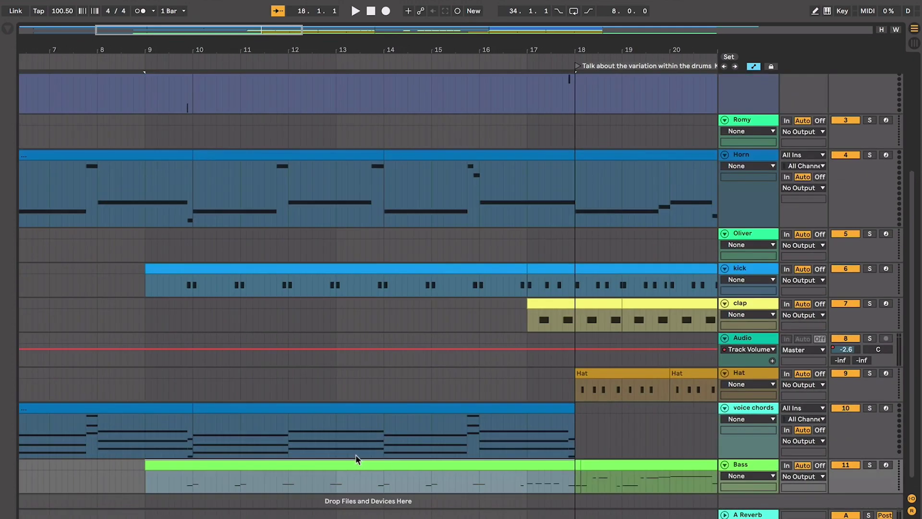
# - Play the arrangement from the clap's entry at bar 17 up to bar 18
pyautogui.click(556, 314)
pyautogui.press('space')
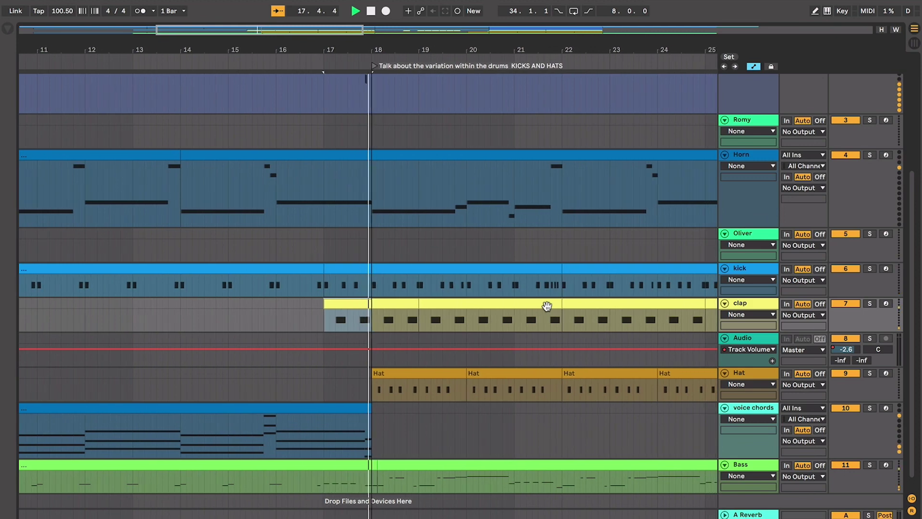
pyautogui.press('space')
# - Examine the section change at bar 18, marking the passage from bar 18 to bar 26 on the Romy track
pyautogui.click(368, 251)
pyautogui.scroll(3, 368, 251)
pyautogui.hscroll(1, 367, 251)
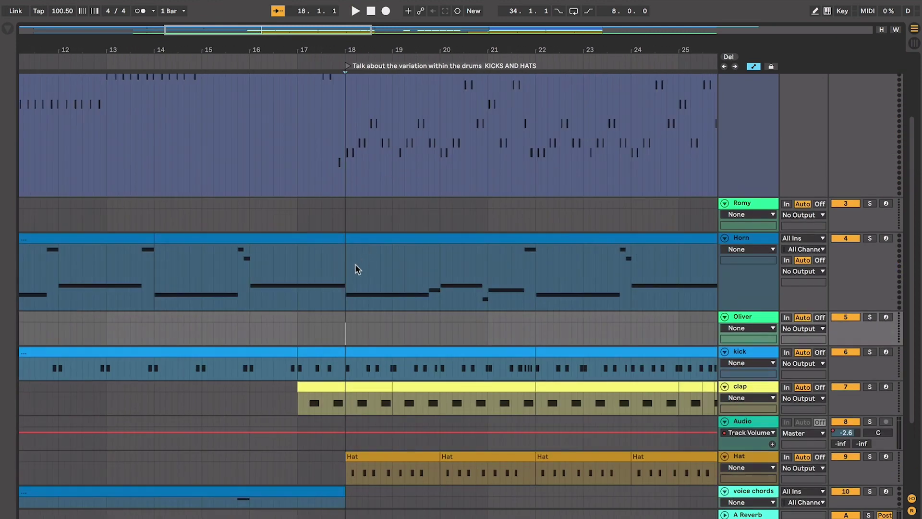
pyautogui.click(351, 269)
pyautogui.hscroll(-2, 344, 270)
pyautogui.scroll(1, 344, 271)
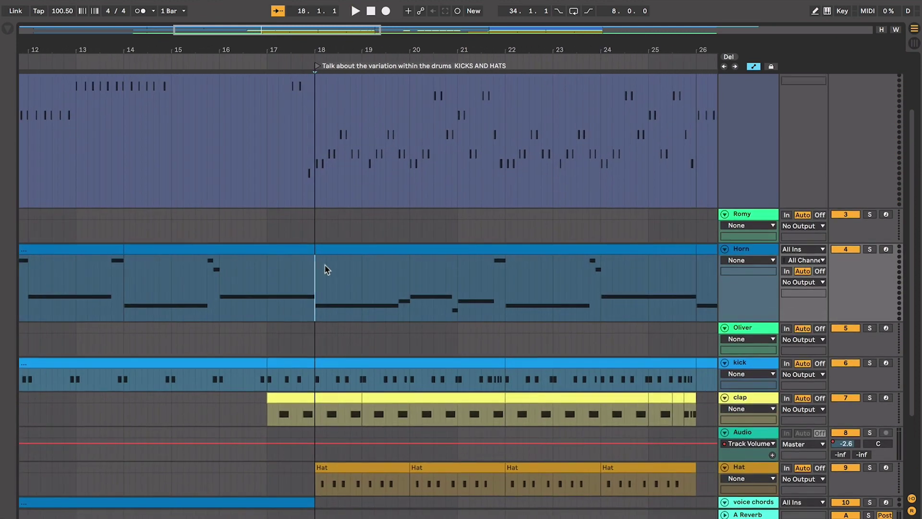
pyautogui.moveTo(316, 226); pyautogui.dragTo(231, 222)
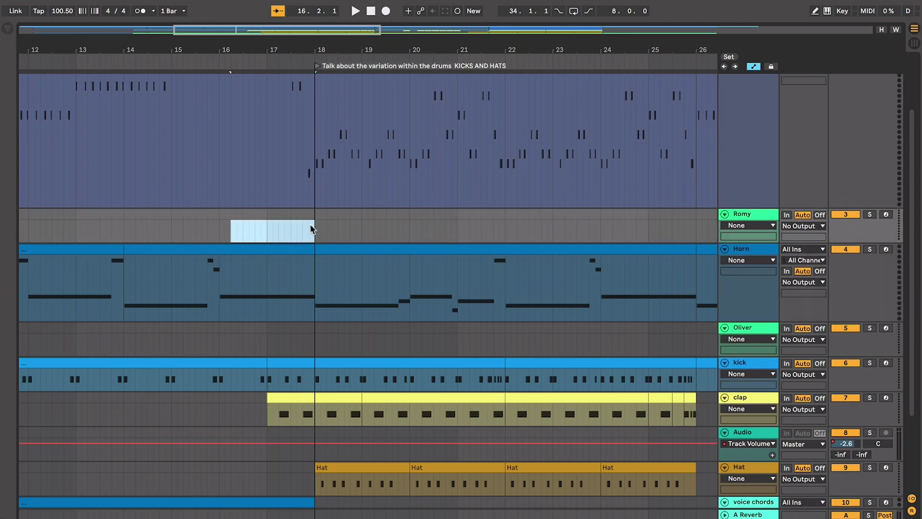
pyautogui.moveTo(313, 226); pyautogui.dragTo(652, 226)
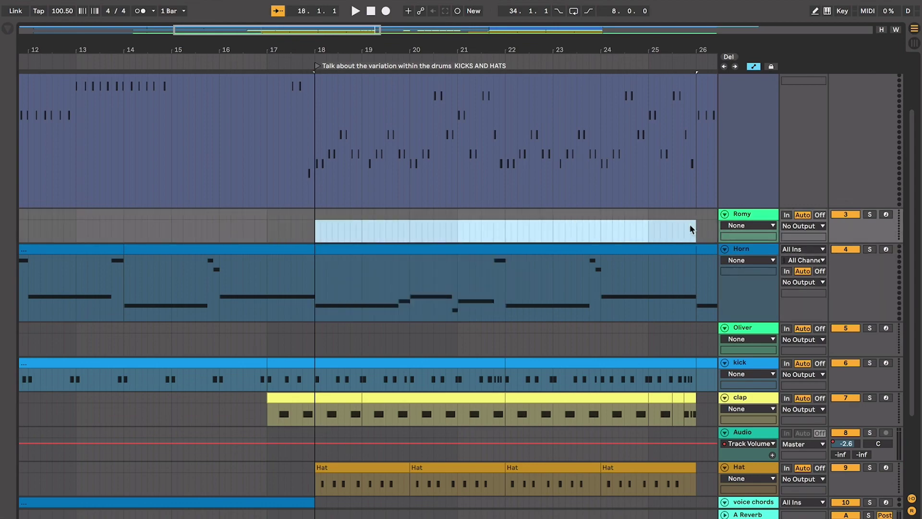
# - Examine the kick, clap, Hat and Bass patterns between bars 18 and 26, including the short clap clip at bar 25.3
pyautogui.scroll(-4, 386, 225)
pyautogui.hscroll(1, 386, 226)
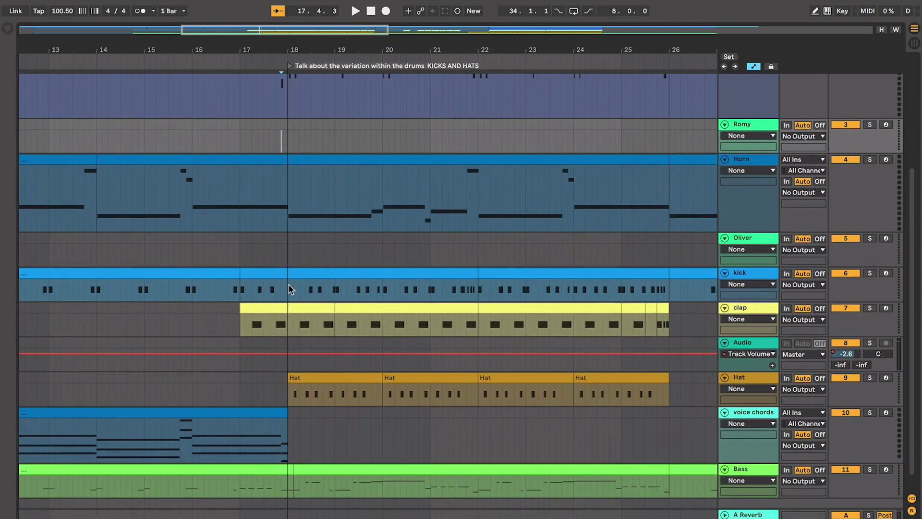
pyautogui.moveTo(290, 289)
pyautogui.mouseDown()
pyautogui.moveTo(655, 274)
pyautogui.moveTo(670, 284)
pyautogui.mouseUp()
pyautogui.click(558, 274)
pyautogui.click(436, 287)
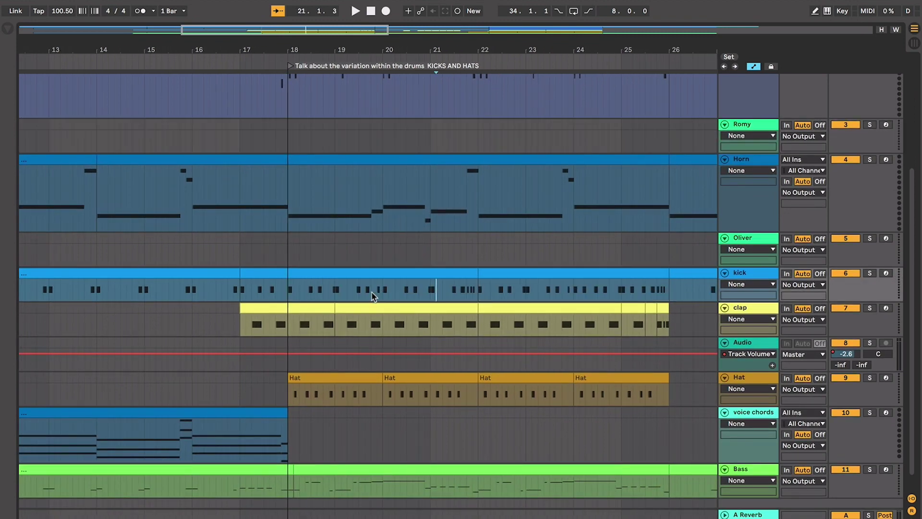
pyautogui.click(306, 307)
pyautogui.click(494, 298)
pyautogui.click(649, 308)
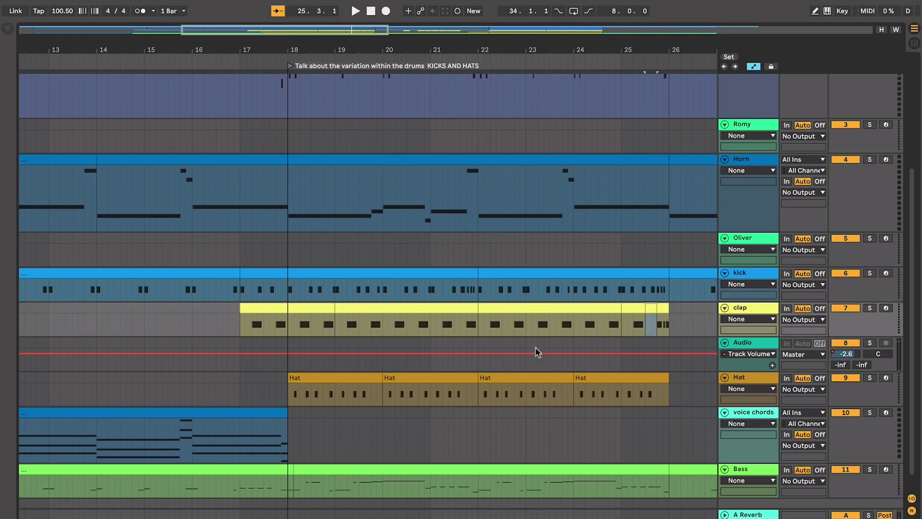
pyautogui.click(348, 379)
pyautogui.scroll(-1, 459, 398)
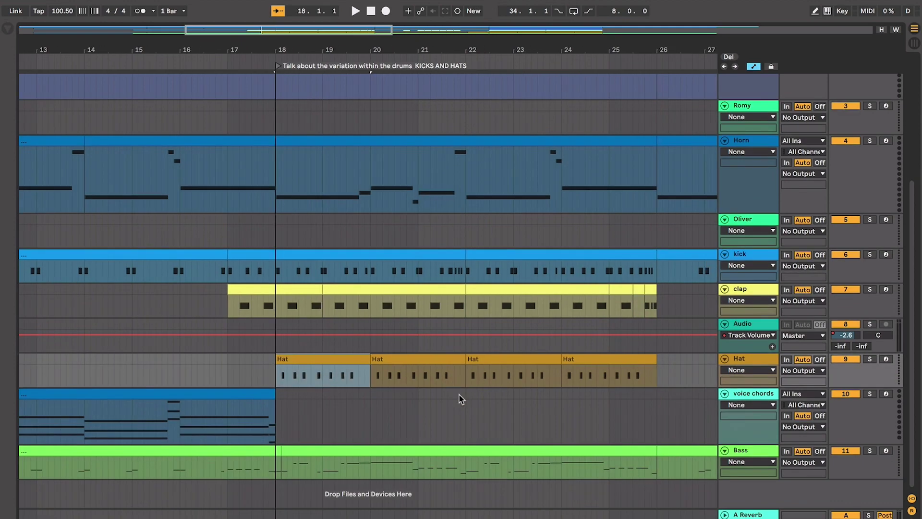
pyautogui.click(404, 450)
# - Compare the Melody 1 clip at bar 10 with the Guitar 2 clip at bar 18 on the Guitar track
pyautogui.scroll(8, 500, 473)
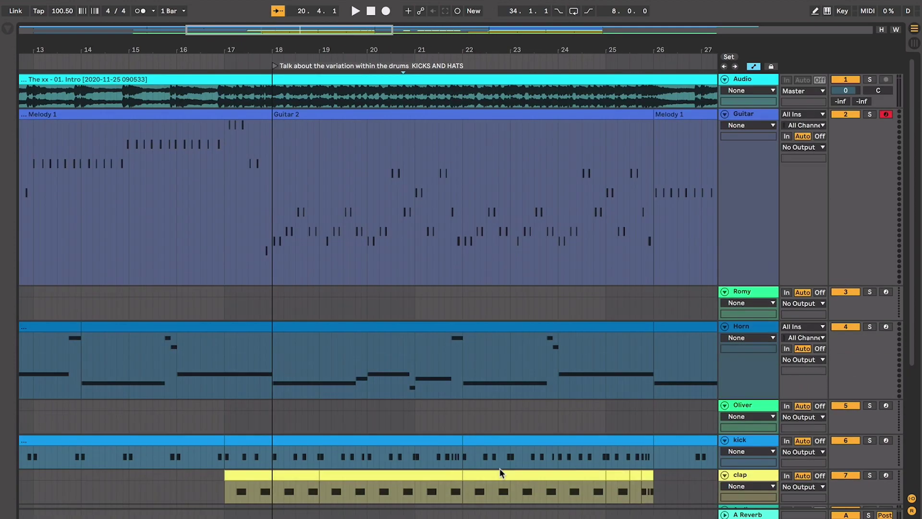
pyautogui.hscroll(-6, 456, 352)
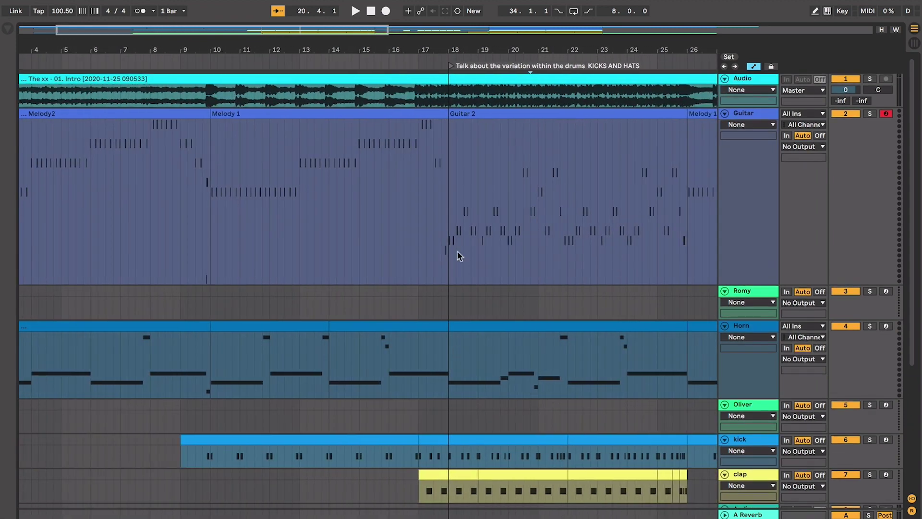
pyautogui.click(477, 112)
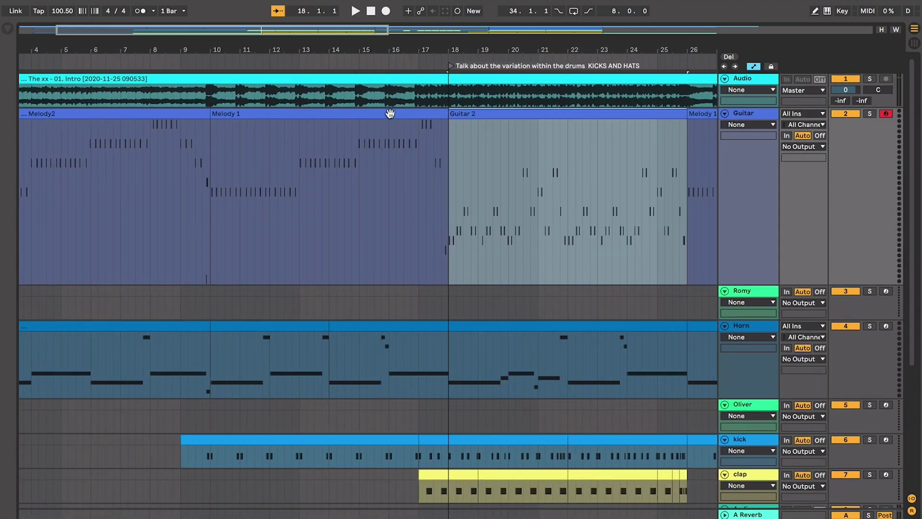
pyautogui.click(389, 113)
pyautogui.click(482, 113)
pyautogui.hscroll(3, 495, 113)
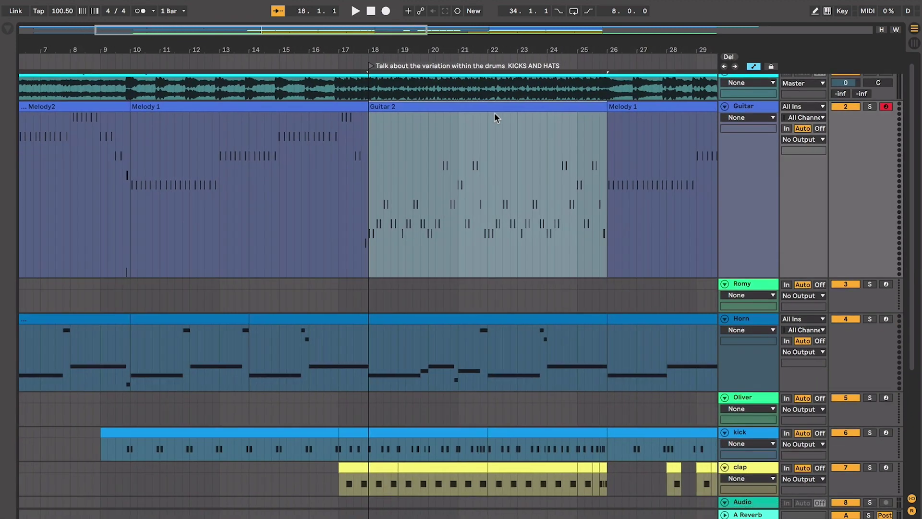
pyautogui.scroll(-2, 483, 128)
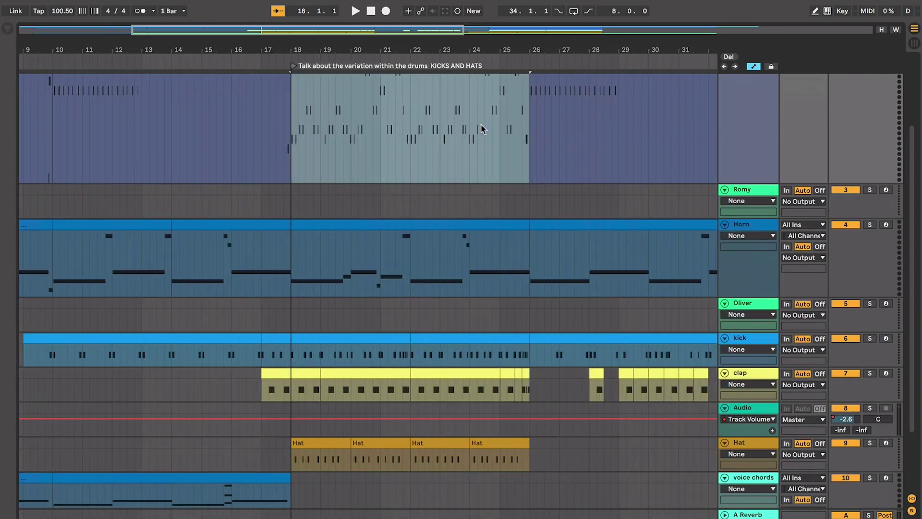
# - Play the arrangement from just before bar 17 through the Guitar 2 section until just after bar 26
pyautogui.click(347, 202)
pyautogui.press('+')
pyautogui.press('space')
pyautogui.scroll(2, 160, 198)
pyautogui.press('+')
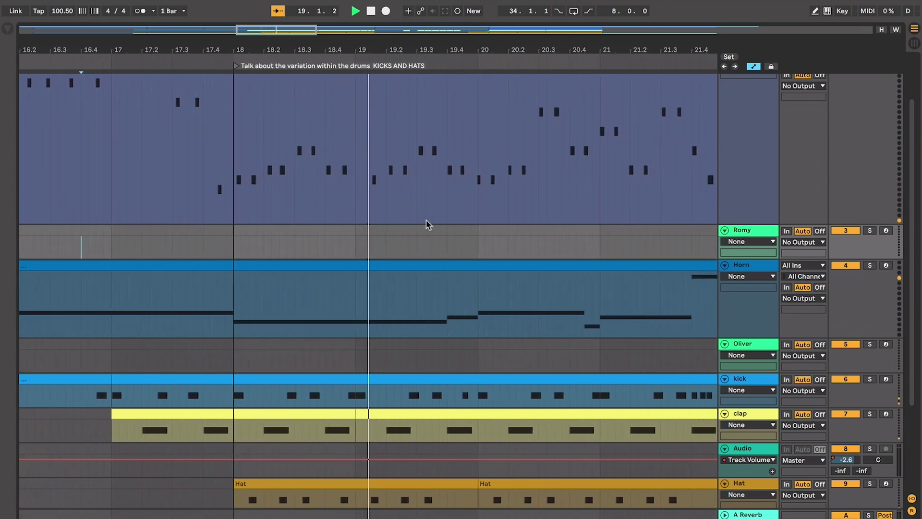
pyautogui.press('+')
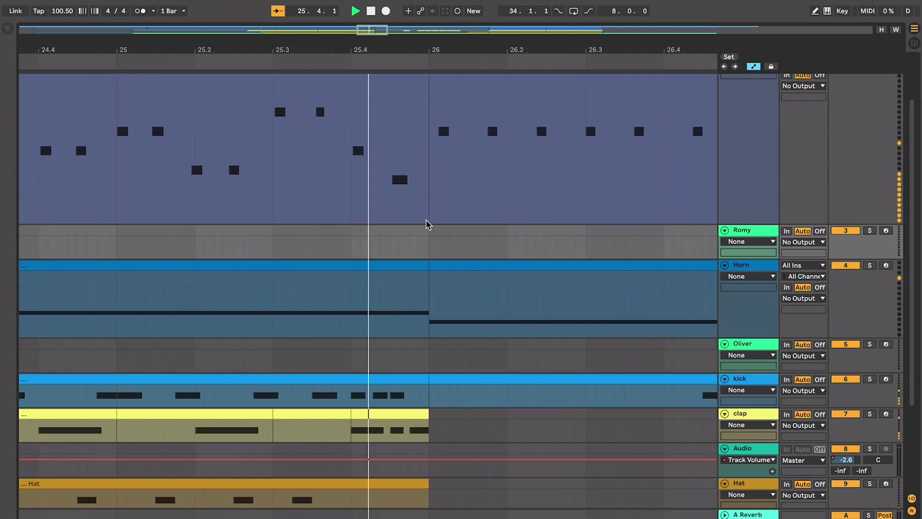
pyautogui.press('-')
pyautogui.press('-')
pyautogui.press('-')
pyautogui.press('-')
pyautogui.press('-')
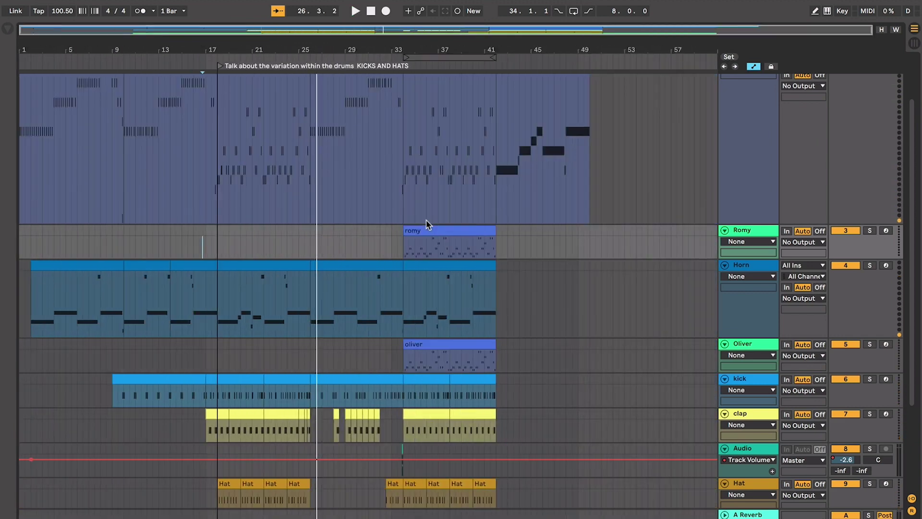
pyautogui.press('+')
pyautogui.scroll(2, 426, 224)
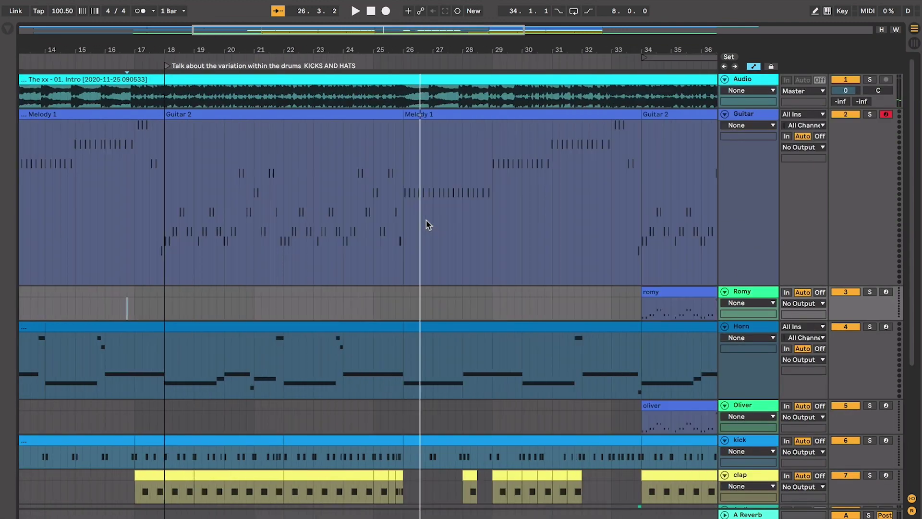
pyautogui.press('space')
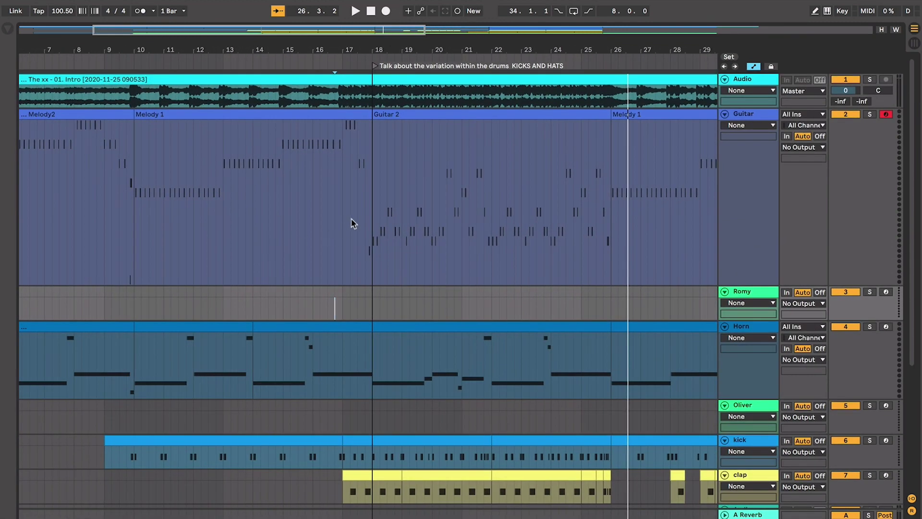
# - Alternate between the Melody 1 and Guitar 2 clips on either side of bar 18 to contrast their guitar parts
pyautogui.click(365, 192)
pyautogui.click(315, 116)
pyautogui.click(411, 115)
pyautogui.click(321, 115)
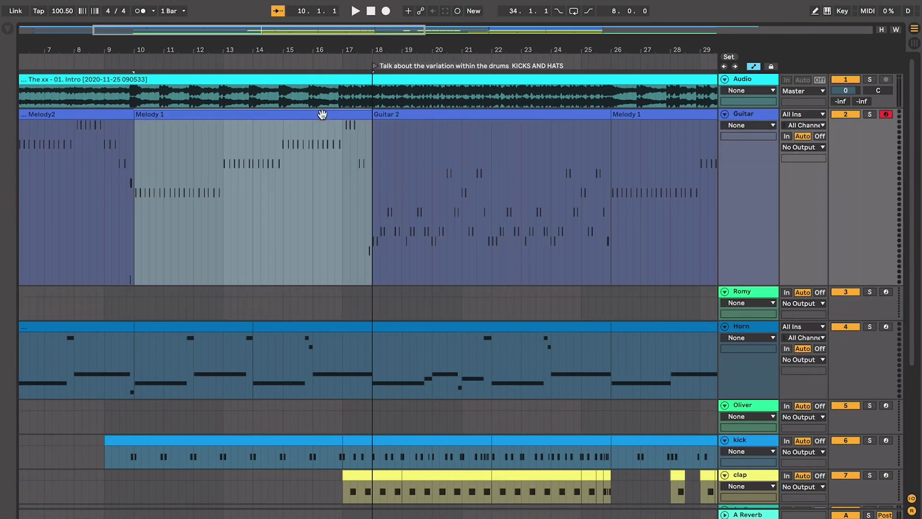
pyautogui.click(411, 113)
pyautogui.scroll(-3, 397, 142)
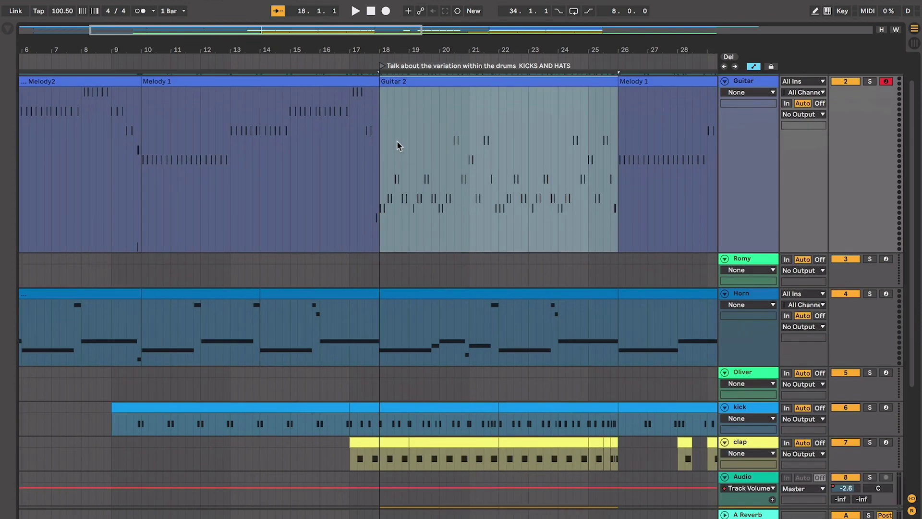
# - Examine the clap, Hat and voice chords tracks from bar 18 onwards, marking the clap passage up to bar 28
pyautogui.scroll(-5, 390, 294)
pyautogui.click(398, 331)
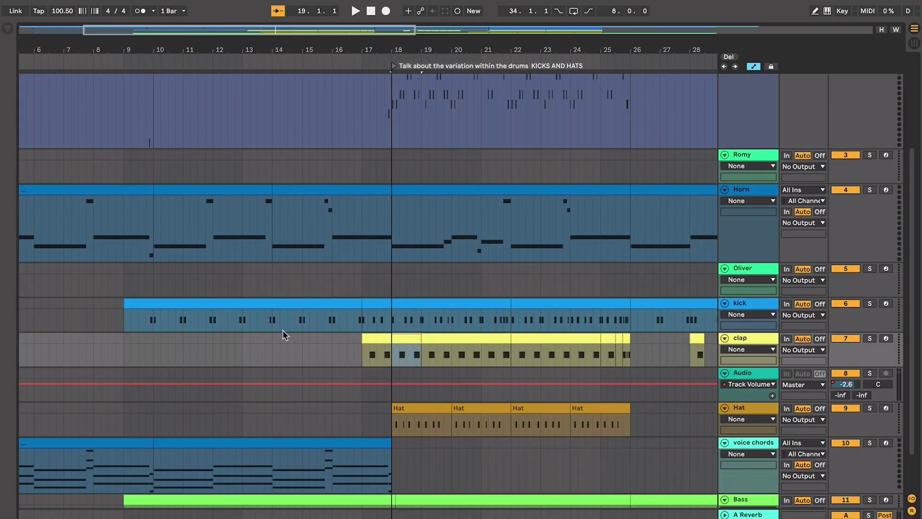
pyautogui.moveTo(124, 342); pyautogui.dragTo(697, 368)
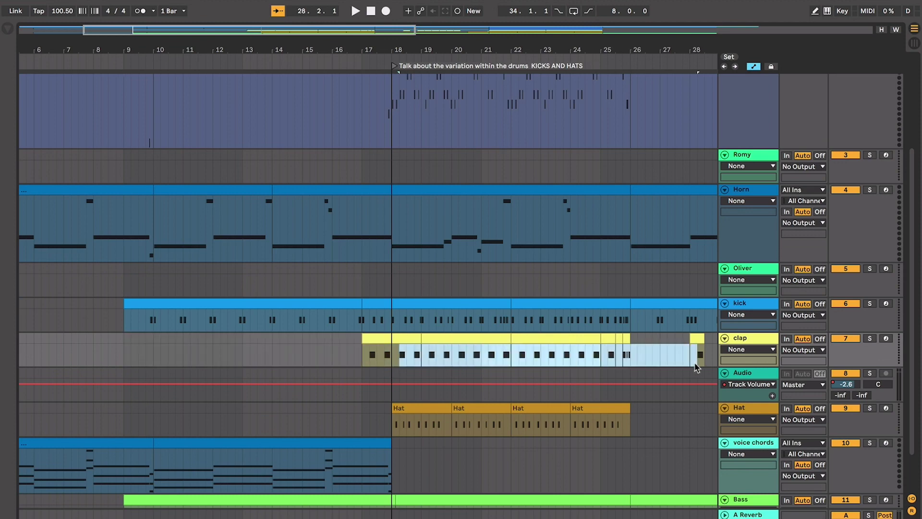
pyautogui.click(638, 360)
pyautogui.scroll(-2, 632, 360)
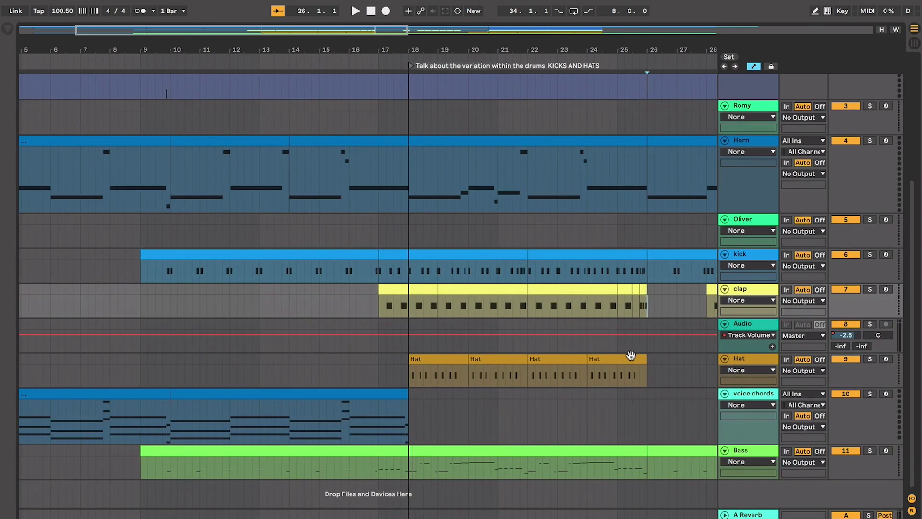
pyautogui.hscroll(-1, 629, 360)
pyautogui.click(534, 404)
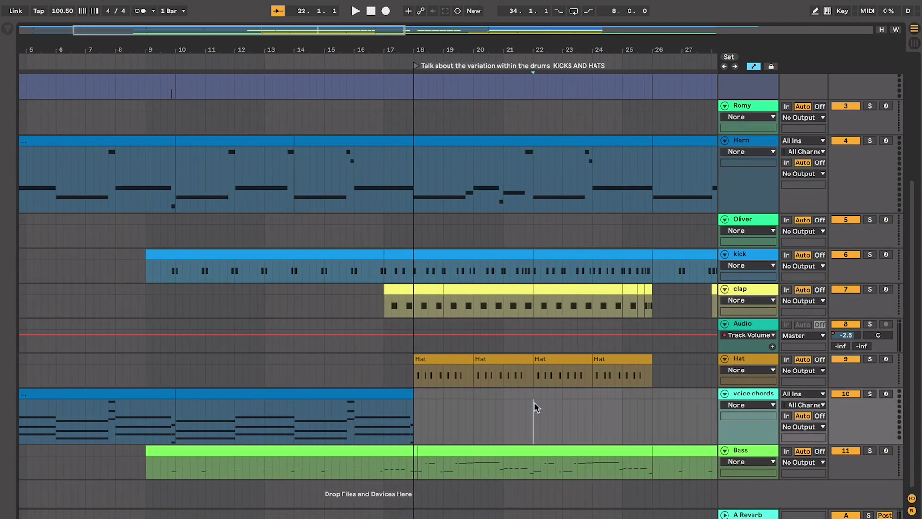
# - Review the Guitar track across bars 4 to 36, marking the notes of the Guitar 2 clip from bar 18.2 to bar 25.3
pyautogui.hscroll(15, 535, 406)
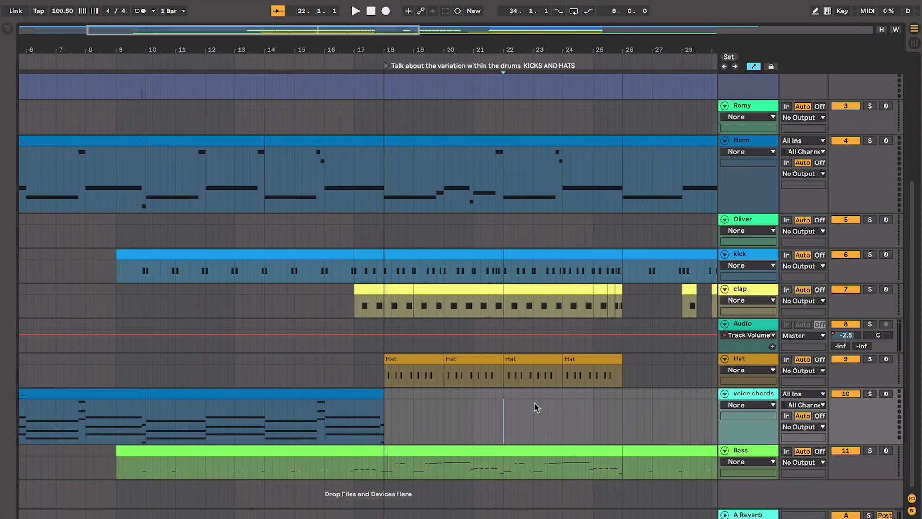
pyautogui.scroll(5, 537, 407)
pyautogui.hscroll(-2, 536, 407)
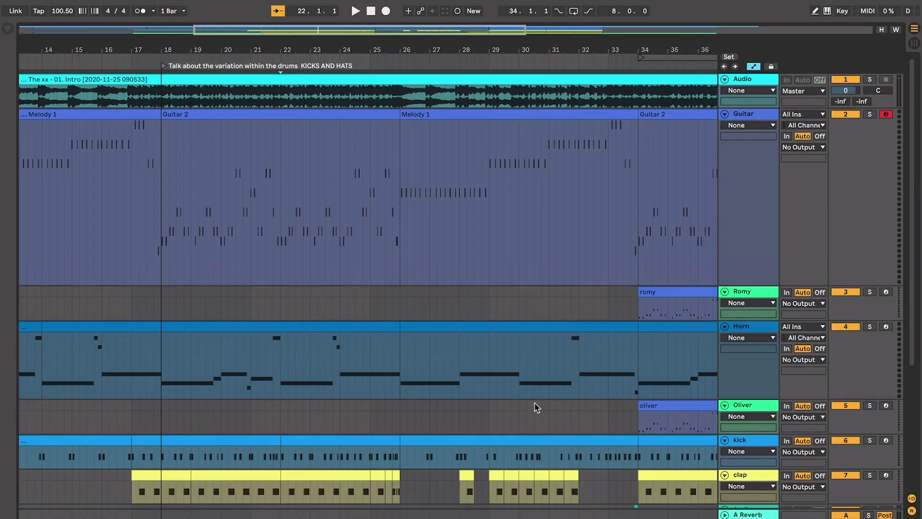
pyautogui.click(387, 278)
pyautogui.hscroll(-10, 282, 189)
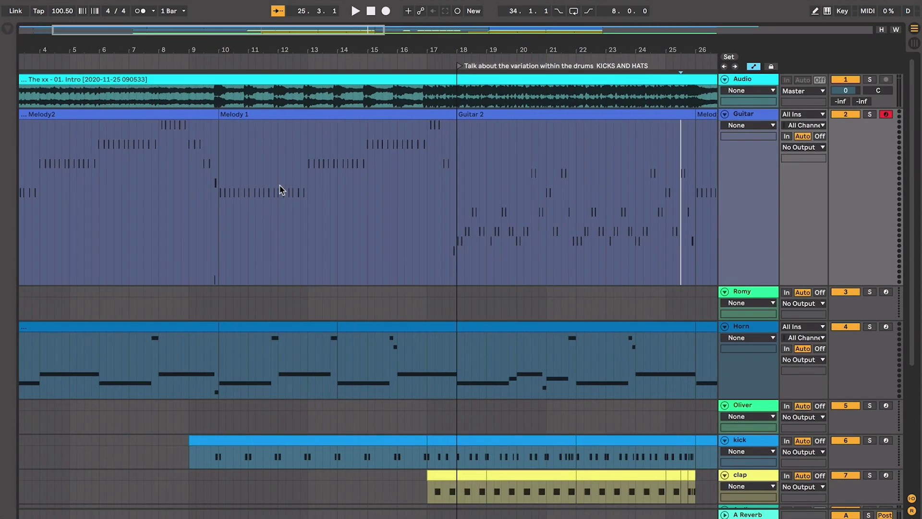
pyautogui.moveTo(107, 175); pyautogui.dragTo(558, 195)
pyautogui.hscroll(4, 359, 191)
pyautogui.hscroll(6, 411, 211)
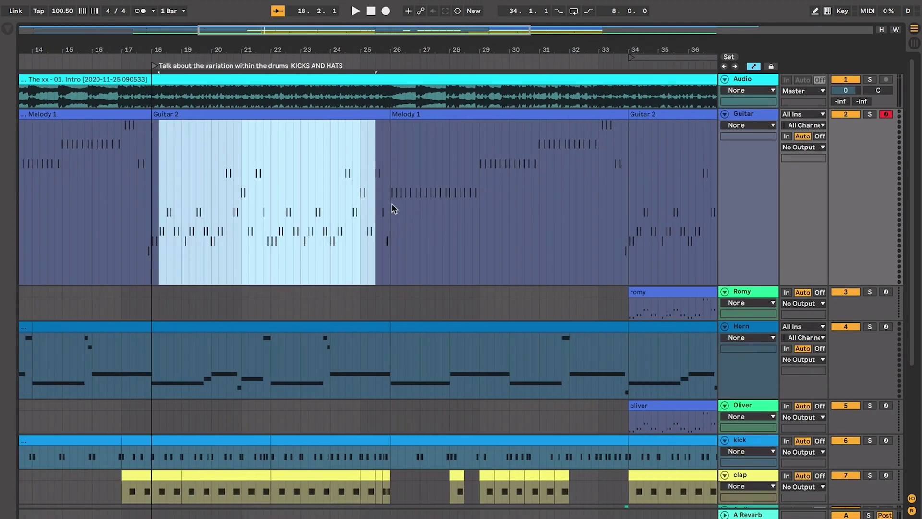
# - Compare the Guitar 2 clip at bar 18 with the Melody 1 passage from bar 26 to bar 34
pyautogui.click(324, 112)
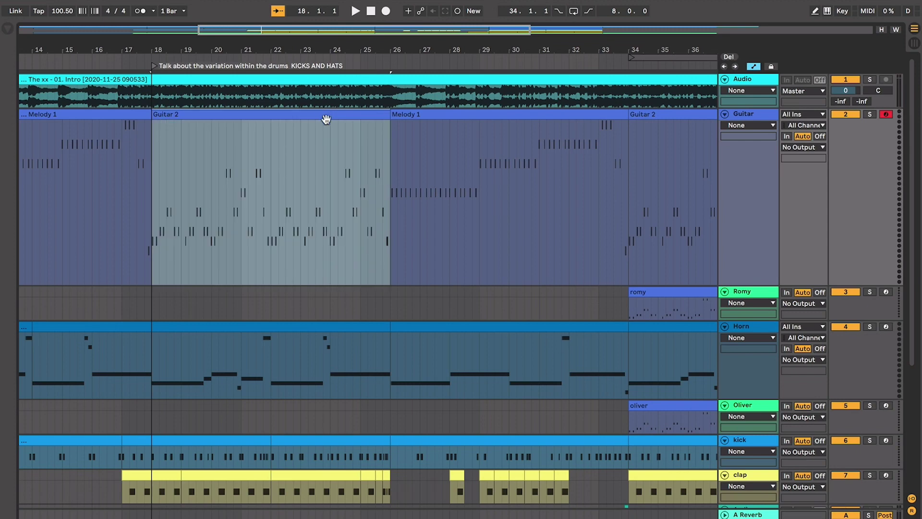
pyautogui.moveTo(388, 120); pyautogui.dragTo(629, 226)
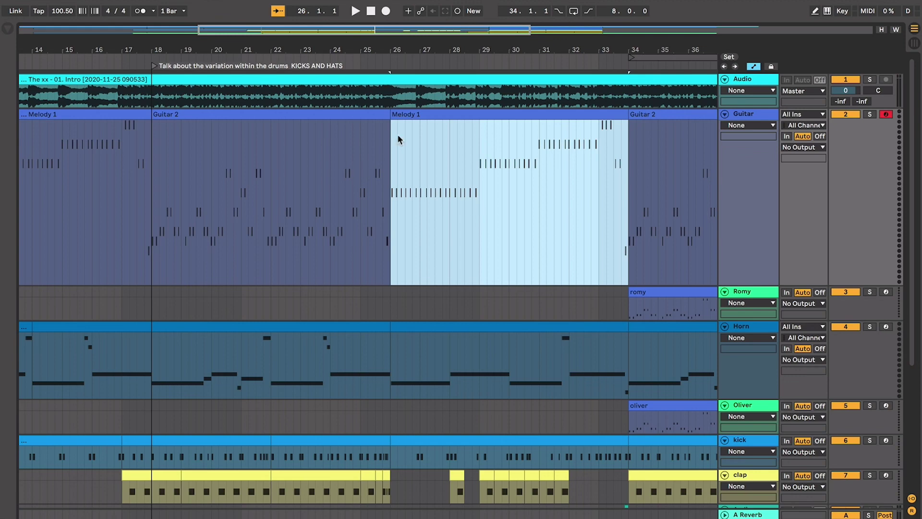
pyautogui.click(380, 144)
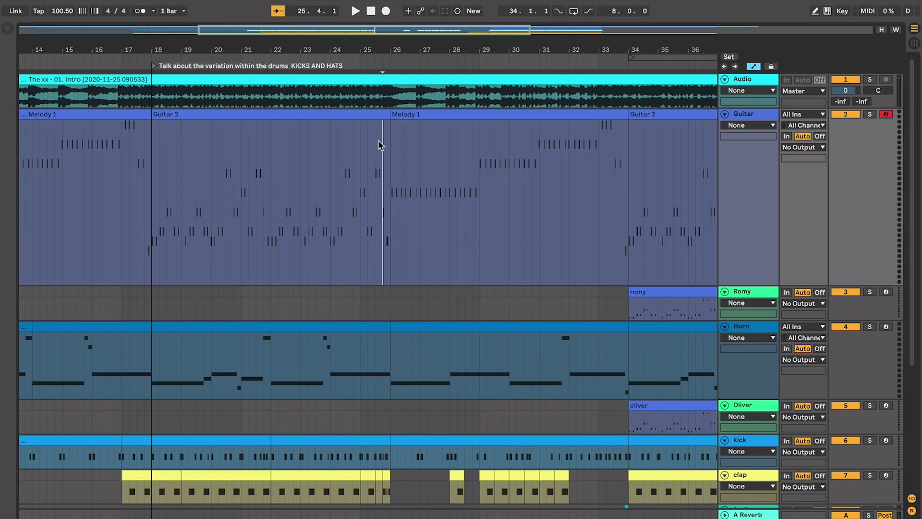
pyautogui.scroll(-1, 378, 139)
pyautogui.click(362, 154)
pyautogui.scroll(2, 359, 150)
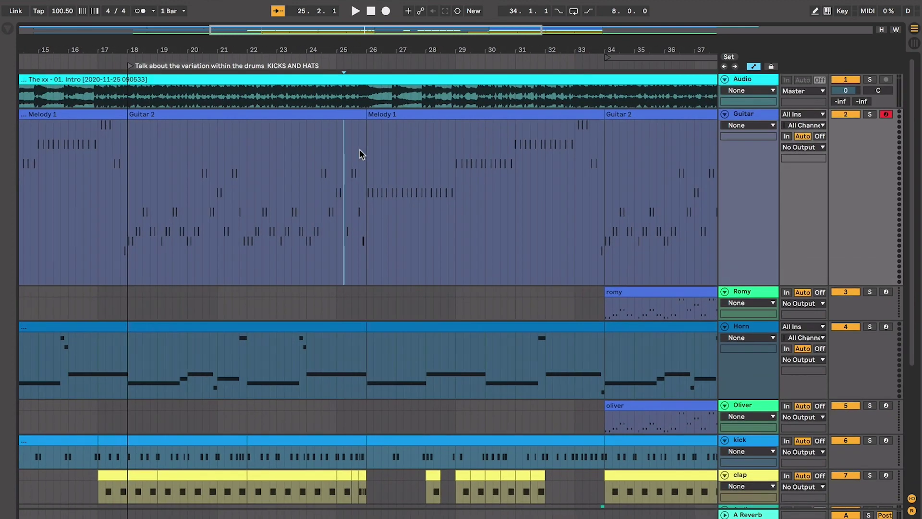
# - Contrast the Melody 1 clip at bar 26 with the Guitar 2 clip at bar 18 on the Guitar track
pyautogui.click(353, 114)
pyautogui.click(390, 117)
pyautogui.click(246, 113)
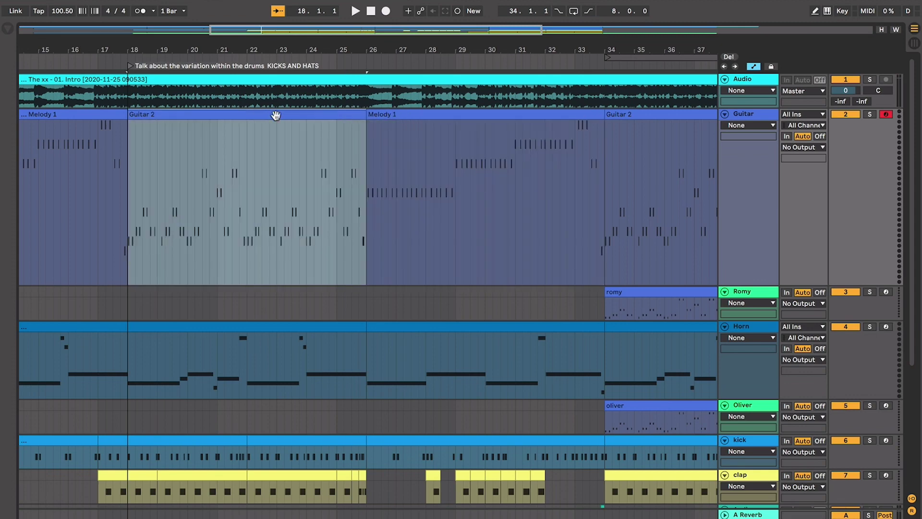
pyautogui.click(410, 110)
# - Play the arrangement from bar 23 and follow the change from the Guitar 2 clip into the Melody 1 section
pyautogui.click(273, 175)
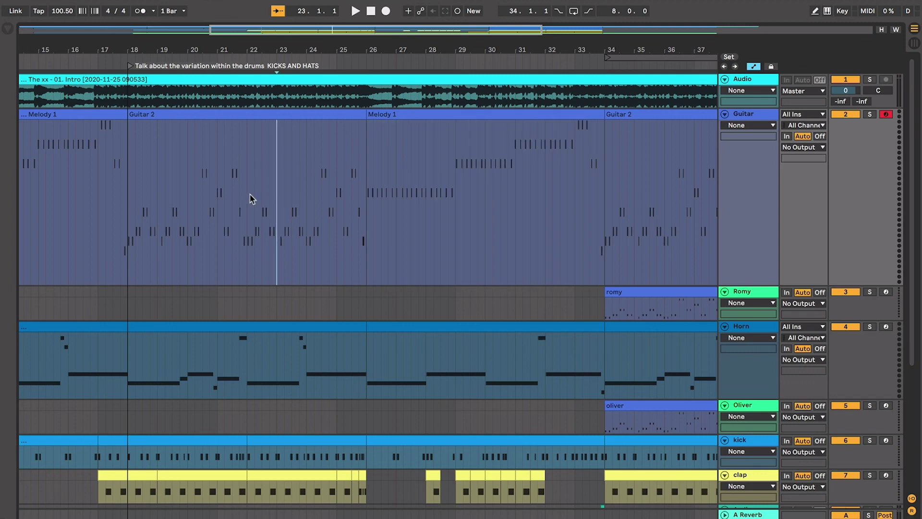
pyautogui.press('space')
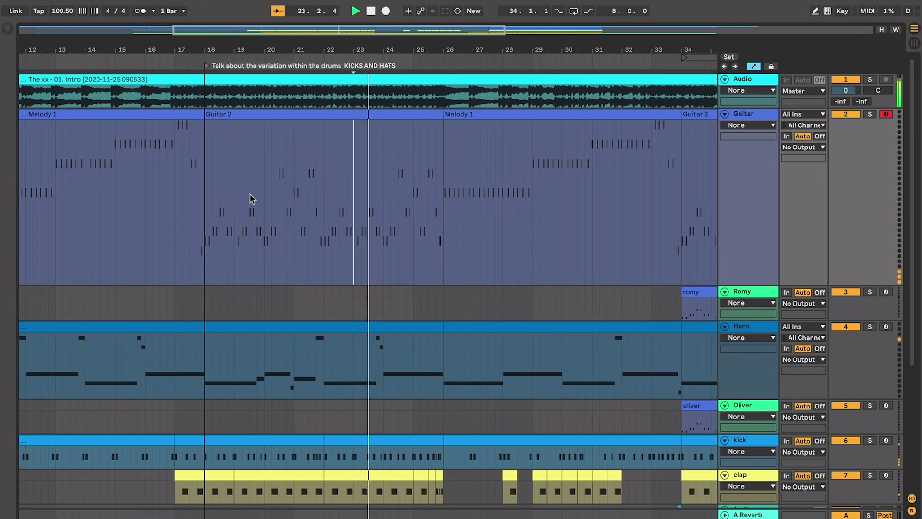
pyautogui.scroll(5, 428, 189)
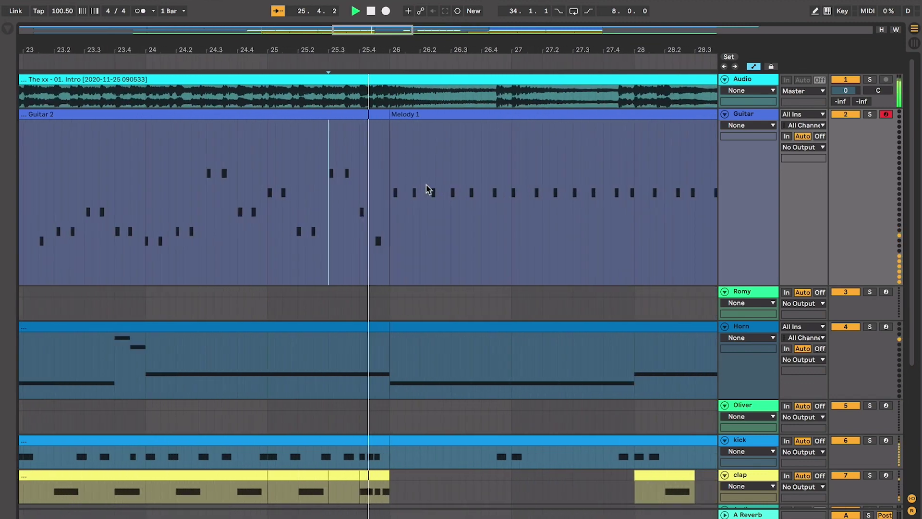
pyautogui.scroll(-5, 428, 189)
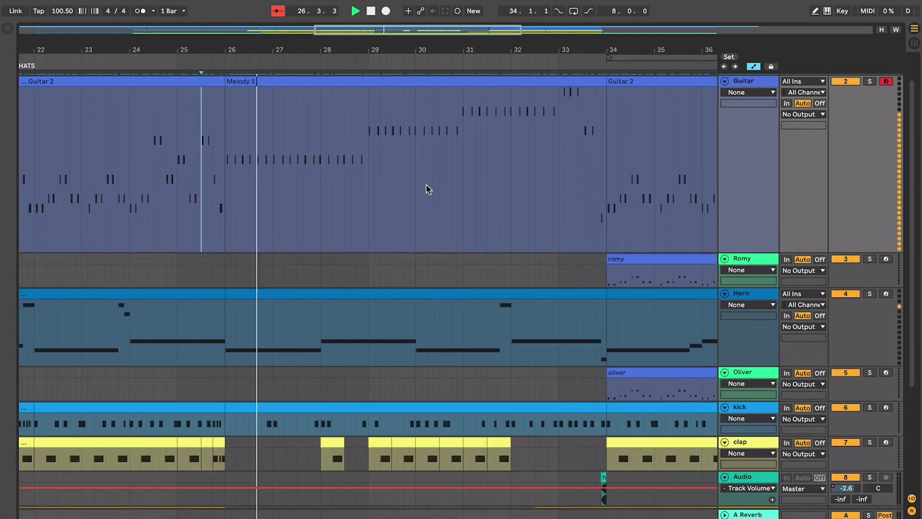
pyautogui.scroll(2, 429, 189)
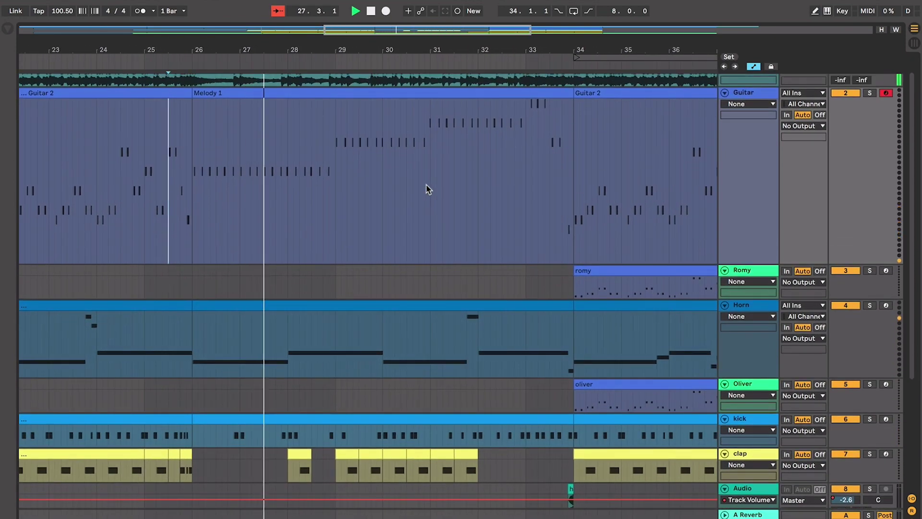
pyautogui.scroll(-2, 428, 189)
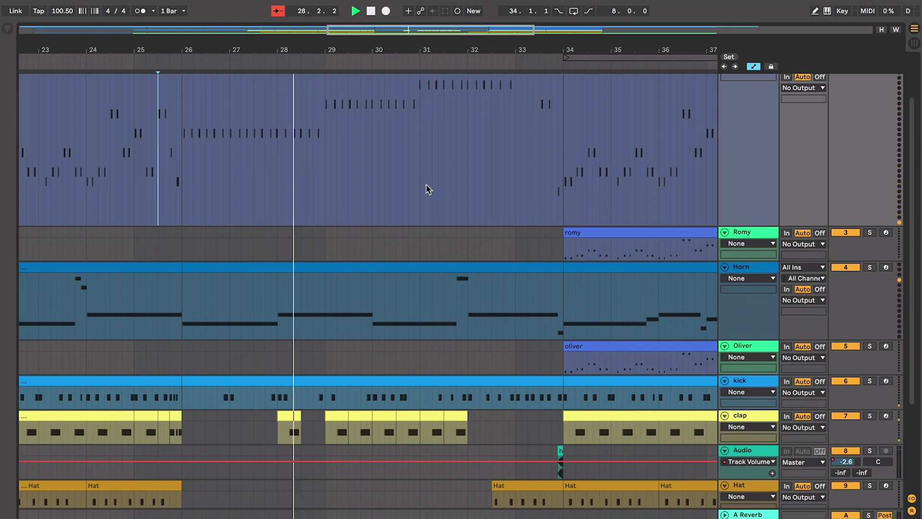
pyautogui.scroll(6, 428, 189)
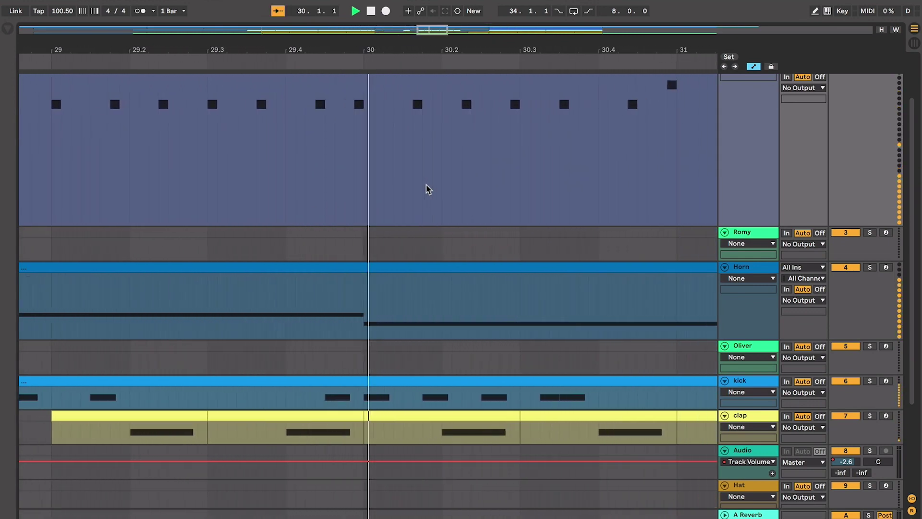
pyautogui.scroll(2, 428, 190)
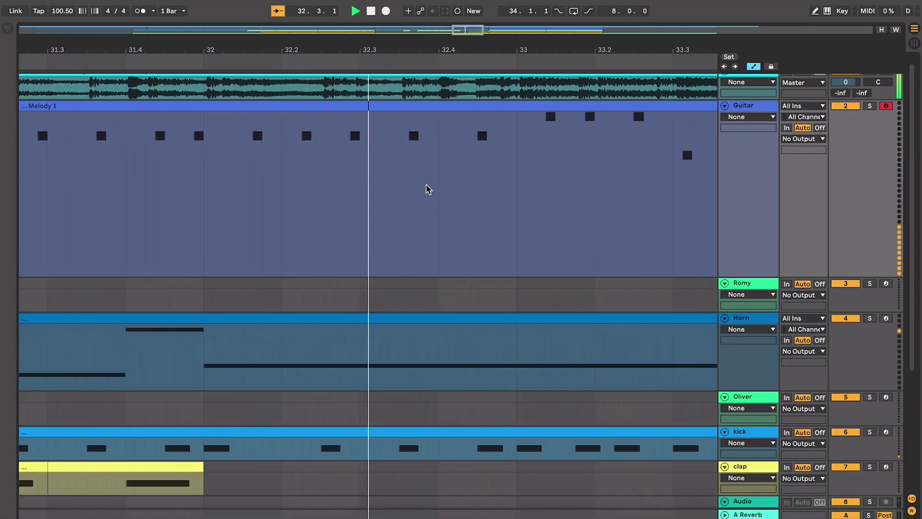
# - Follow the playback on the lower tracks, from Horn down to Bass, into bar 34 and stop it there
pyautogui.scroll(-2, 428, 190)
pyautogui.scroll(-7, 428, 189)
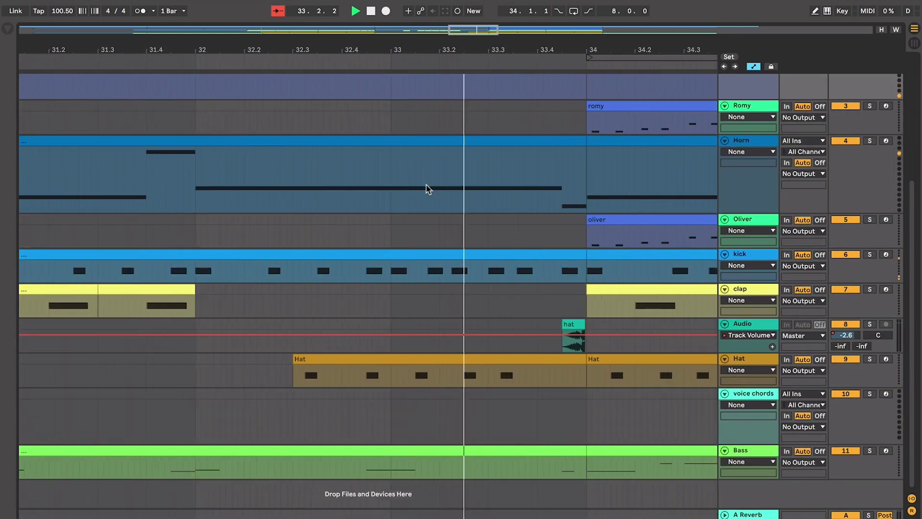
pyautogui.scroll(2, 428, 189)
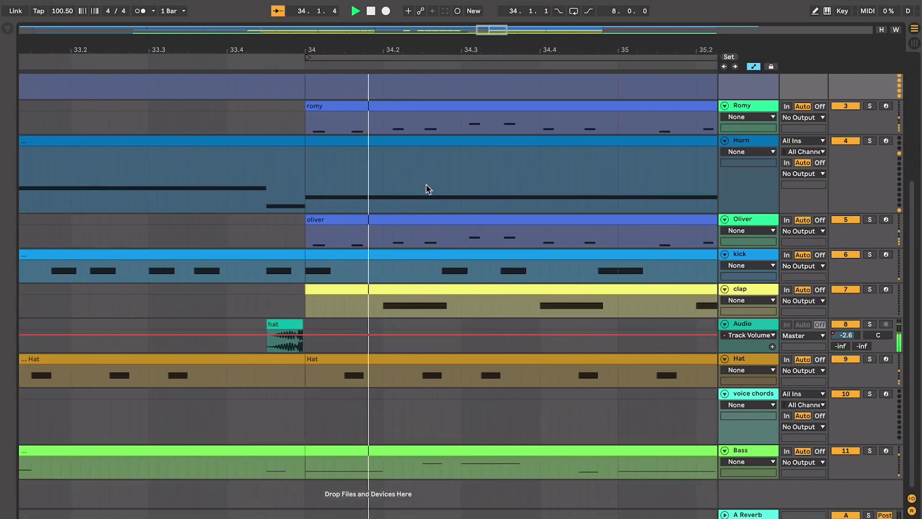
pyautogui.scroll(-10, 428, 189)
pyautogui.press('space')
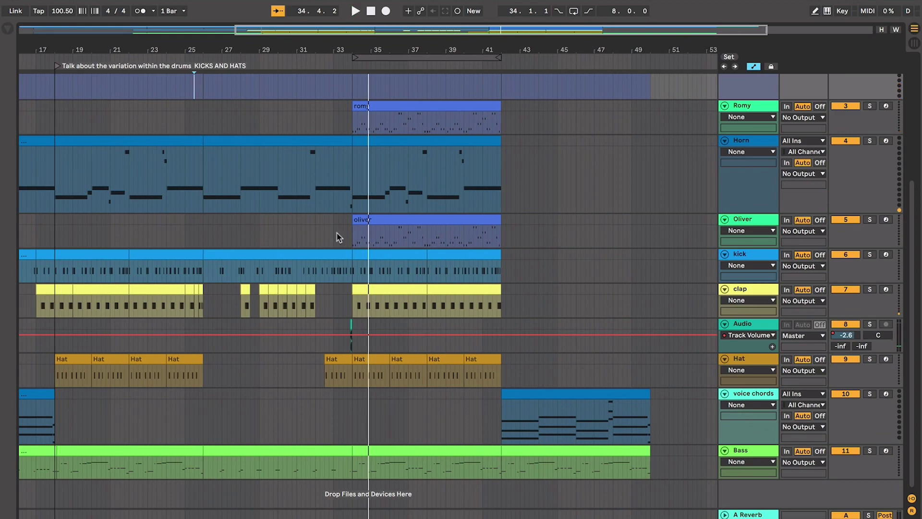
# - Compare the Horn part of bars 26 to 34 with the Horn part of bars 10 to 18
pyautogui.click(345, 235)
pyautogui.hscroll(-10, 346, 234)
pyautogui.scroll(3, 346, 235)
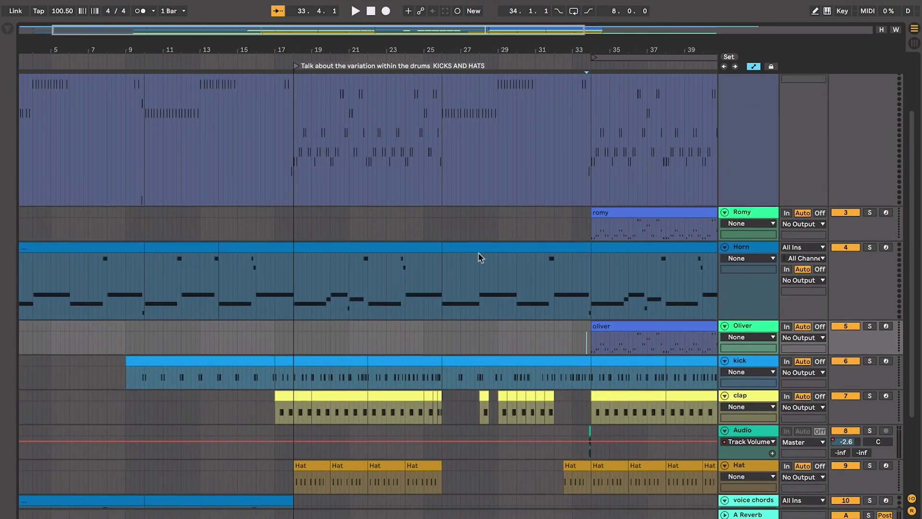
pyautogui.moveTo(443, 238); pyautogui.dragTo(591, 249)
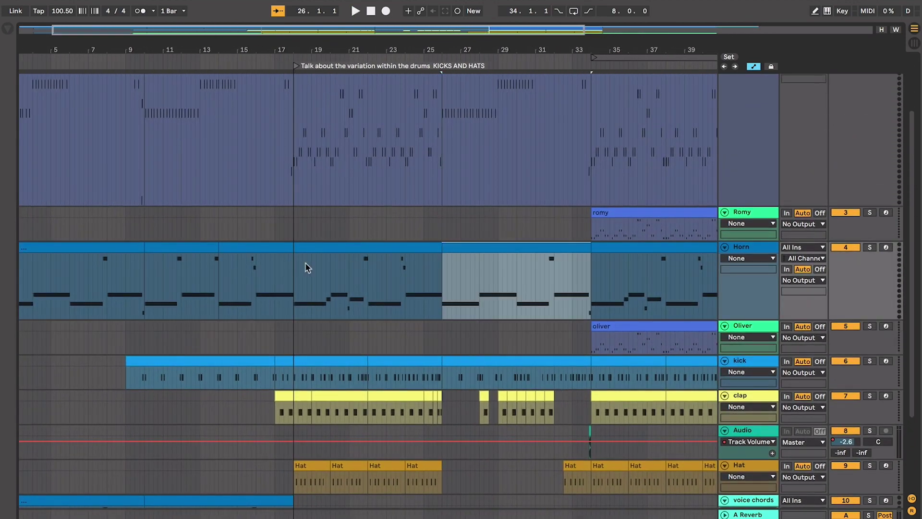
pyautogui.moveTo(194, 244); pyautogui.dragTo(259, 246)
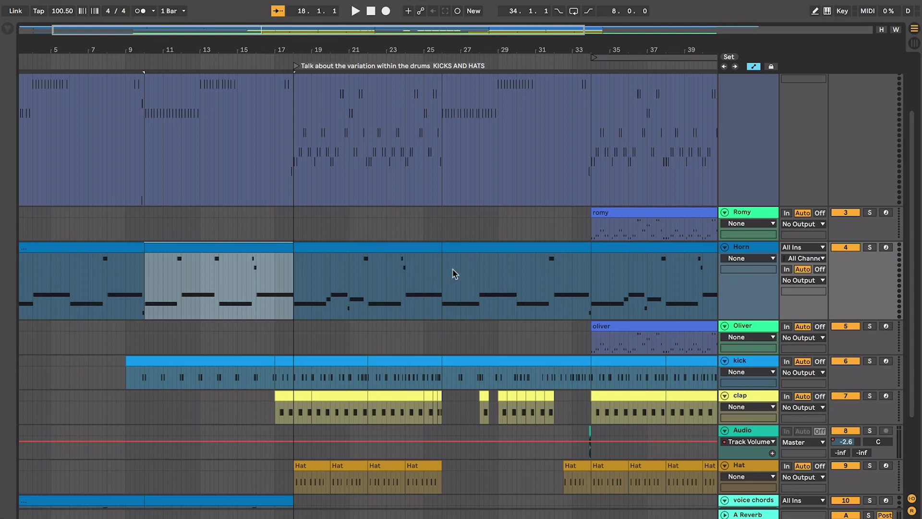
pyautogui.click(482, 247)
pyautogui.hscroll(2, 482, 247)
pyautogui.hscroll(2, 482, 247)
pyautogui.scroll(1, 483, 248)
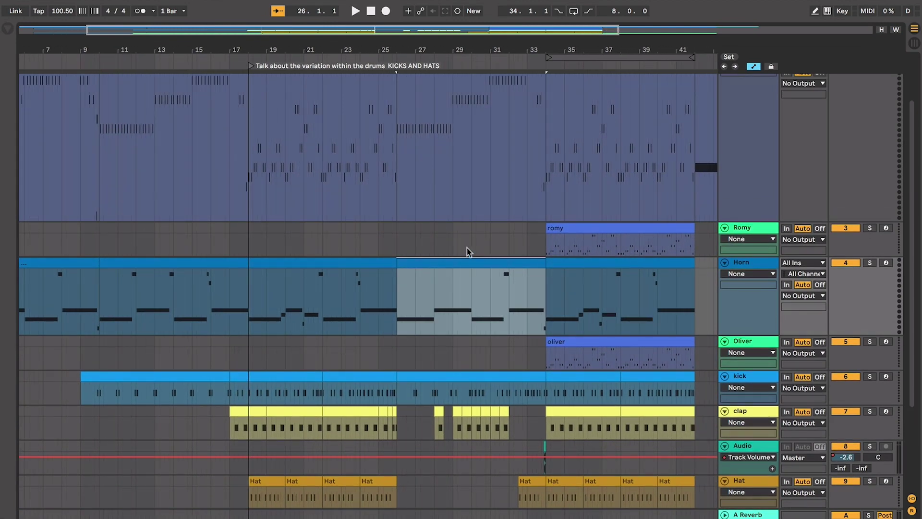
# - Mark bars 30 to 34 on the Romy track and relate that half to the start of the section at bar 26
pyautogui.moveTo(469, 249); pyautogui.dragTo(544, 244)
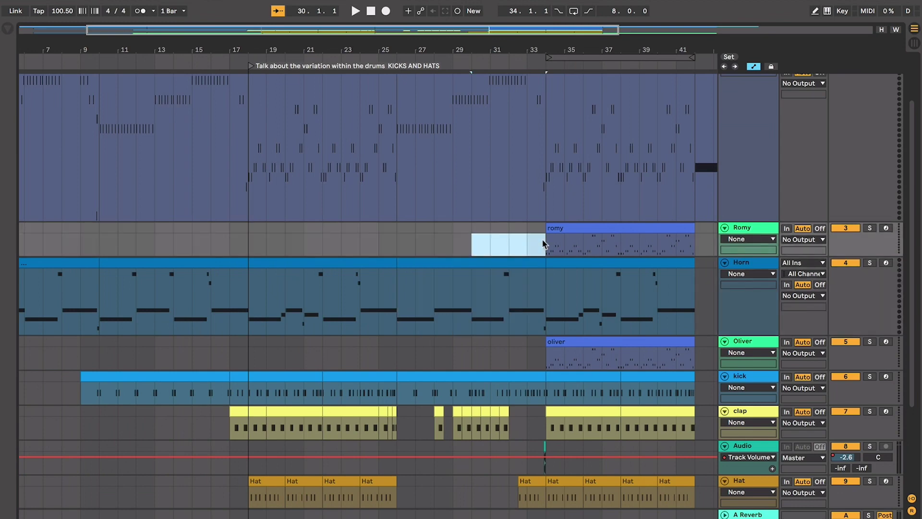
pyautogui.click(172, 246)
pyautogui.click(389, 235)
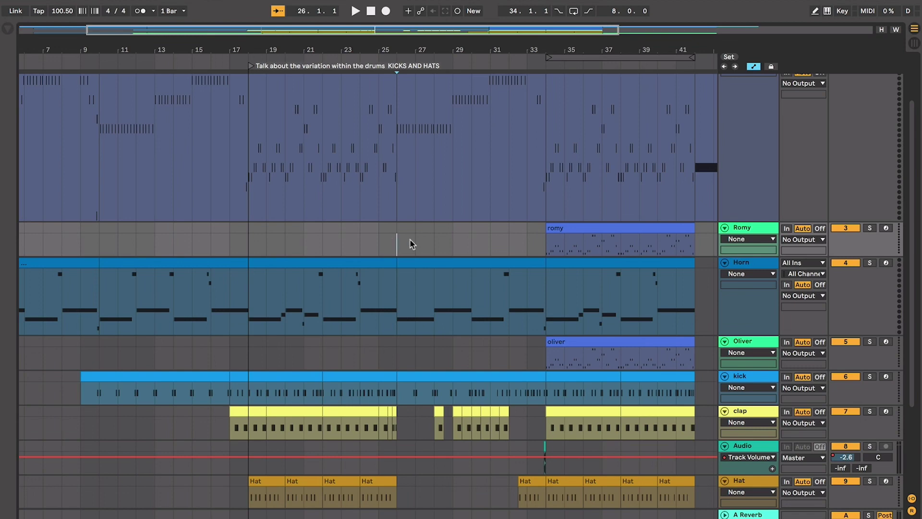
pyautogui.hscroll(-2, 410, 240)
pyautogui.scroll(1, 410, 241)
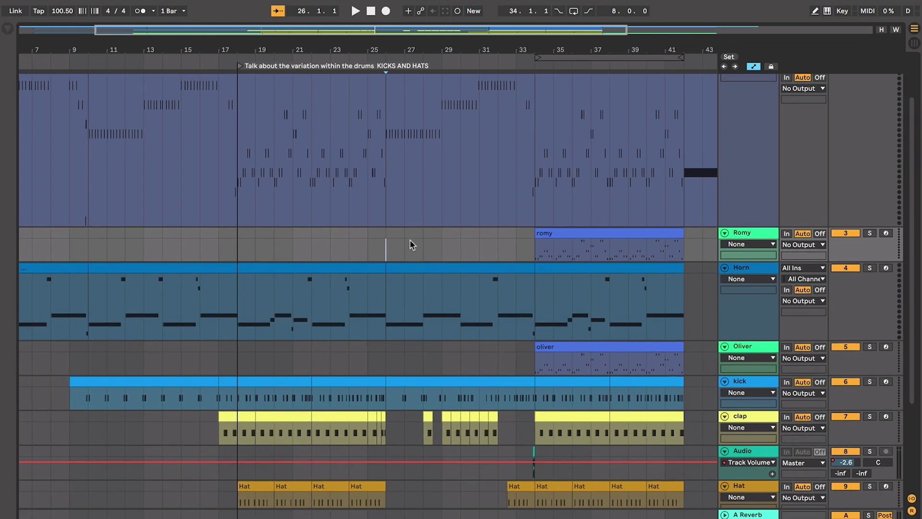
pyautogui.scroll(-1, 429, 402)
pyautogui.hscroll(1, 429, 403)
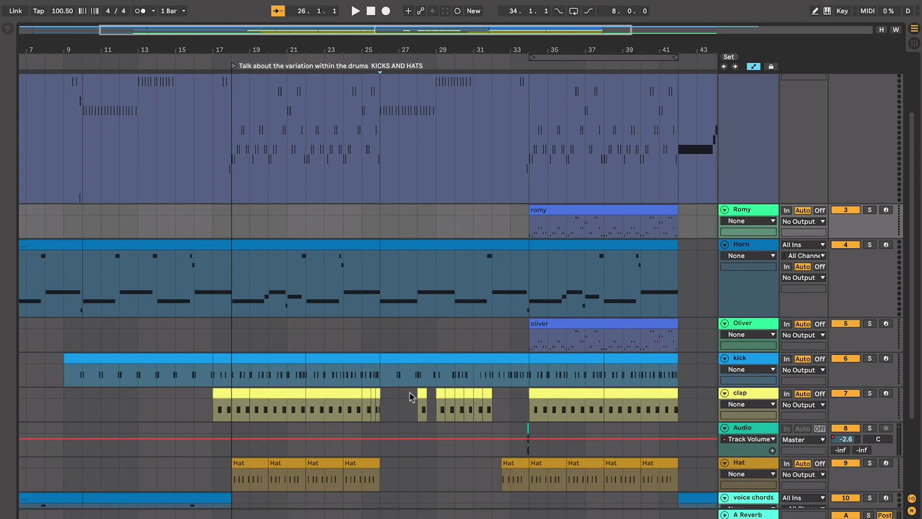
# - Compare the drums by marking bars 9 to 17 on the clap track and the kick clip from bar 26 to bar 34
pyautogui.click(410, 397)
pyautogui.moveTo(69, 390); pyautogui.dragTo(215, 396)
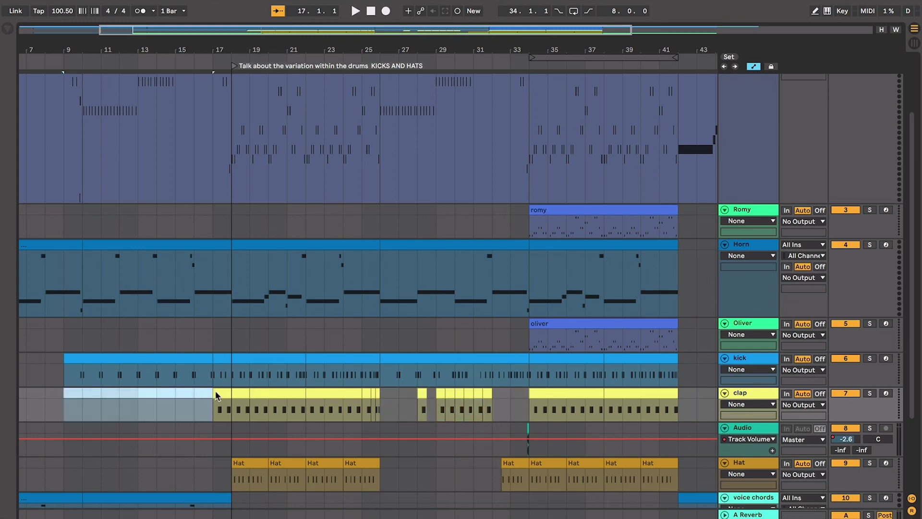
pyautogui.click(434, 370)
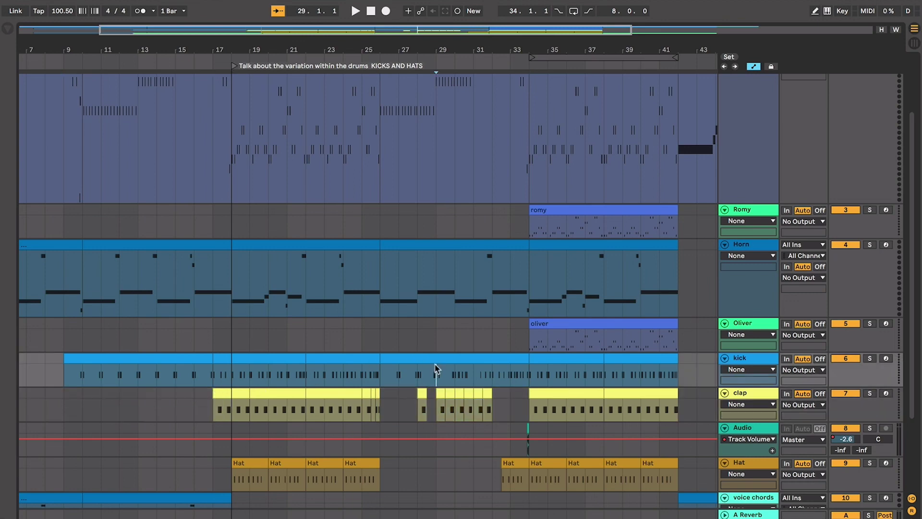
pyautogui.click(439, 358)
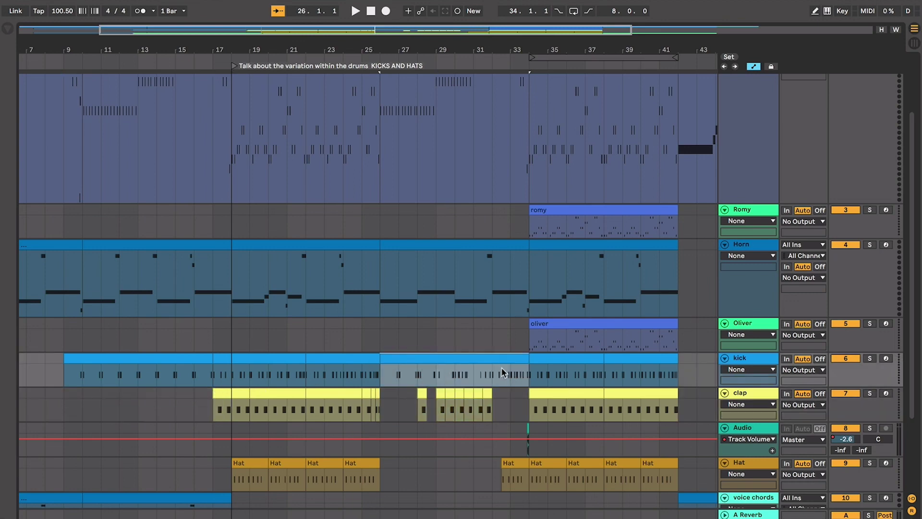
pyautogui.click(457, 374)
pyautogui.click(449, 333)
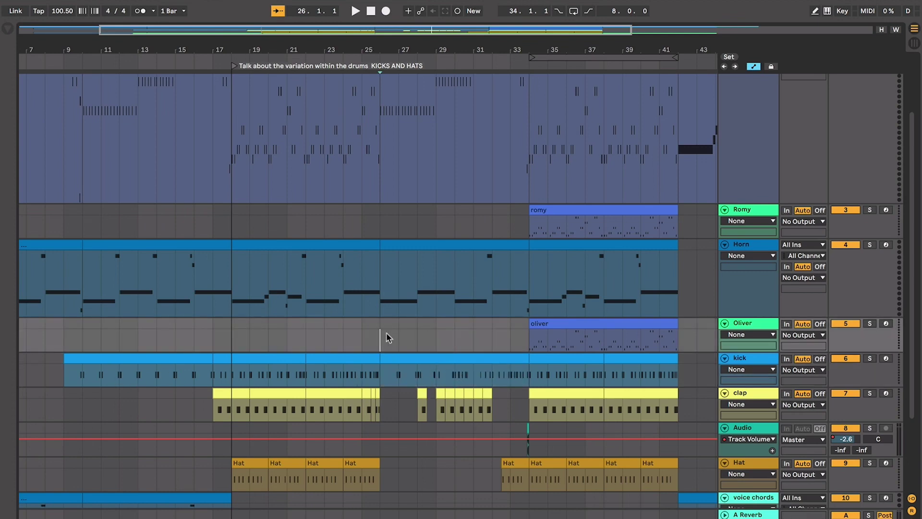
# - Mark bars 26 to 34 on the Oliver track and play the bar at bar 30 twice
pyautogui.moveTo(388, 338); pyautogui.dragTo(526, 331)
pyautogui.moveTo(457, 336)
pyautogui.mouseDown()
pyautogui.moveTo(515, 342)
pyautogui.moveTo(459, 338)
pyautogui.mouseUp()
pyautogui.press('space')
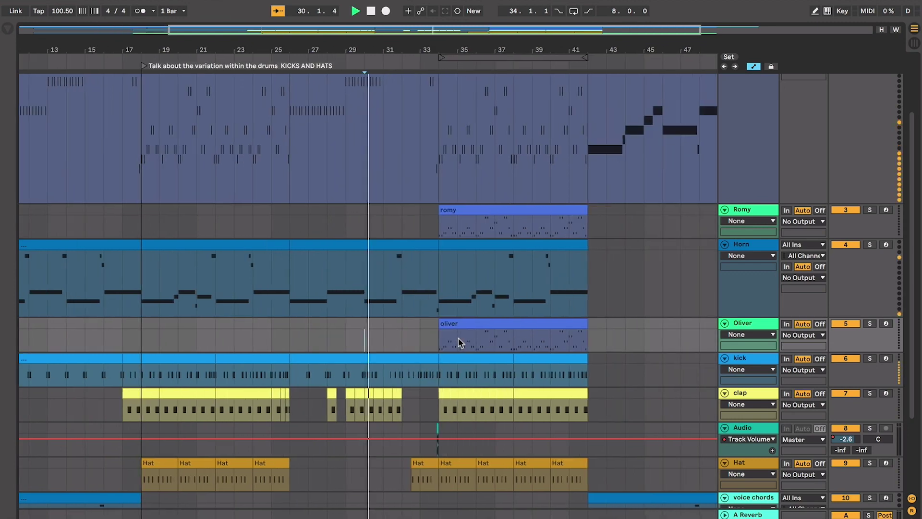
pyautogui.press('space')
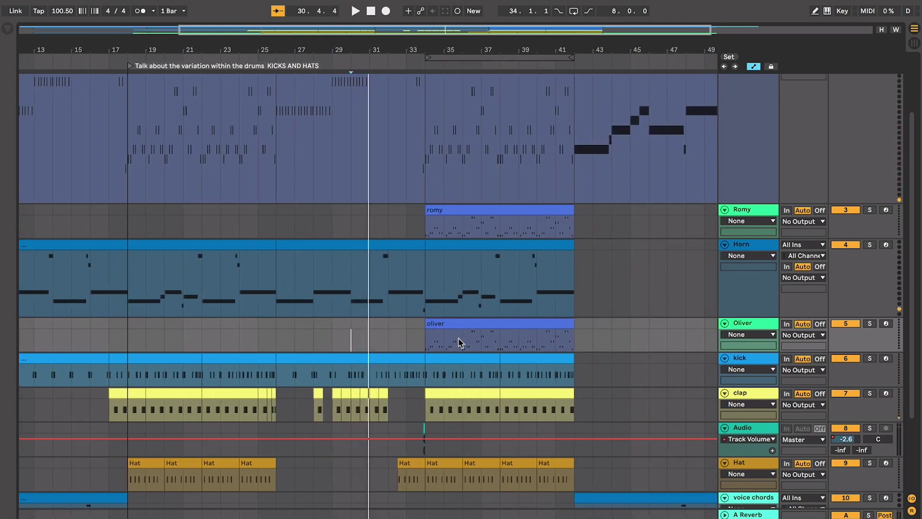
pyautogui.hscroll(-3, 422, 333)
pyautogui.scroll(-1, 422, 334)
pyautogui.press('space')
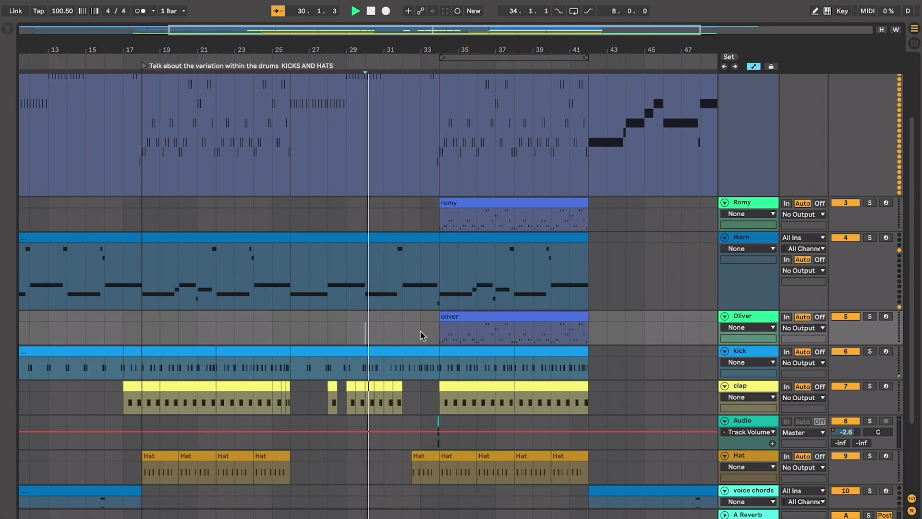
pyautogui.hscroll(-3, 422, 334)
pyautogui.press('space')
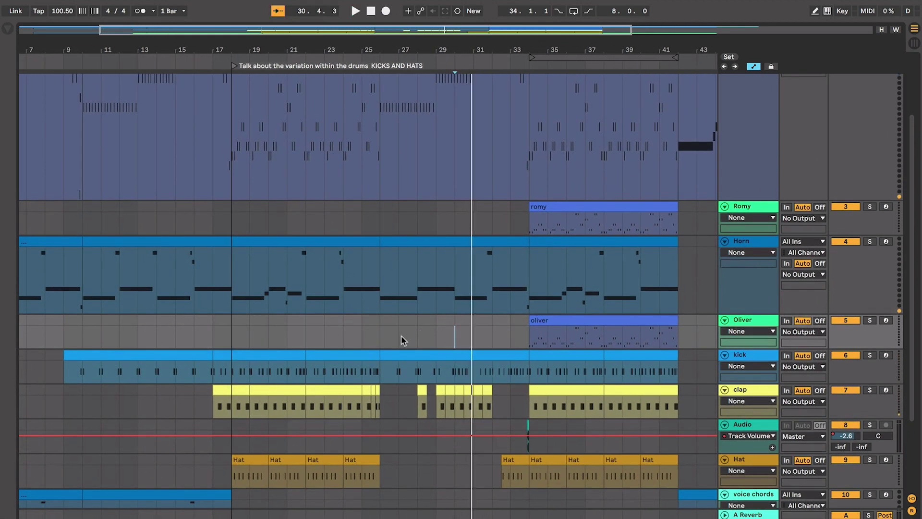
# - Play the bar at bar 14 to compare it with the one at bar 30
pyautogui.click(143, 335)
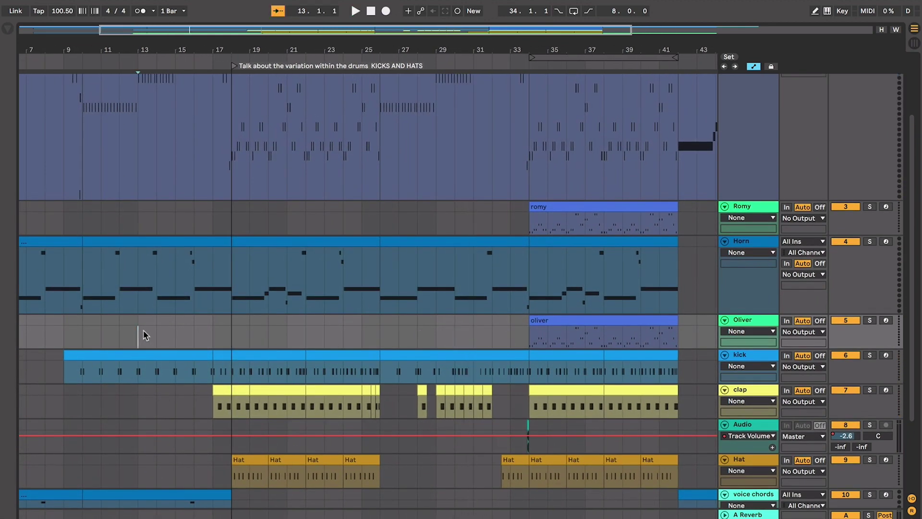
pyautogui.press('space')
pyautogui.hscroll(-3, 144, 335)
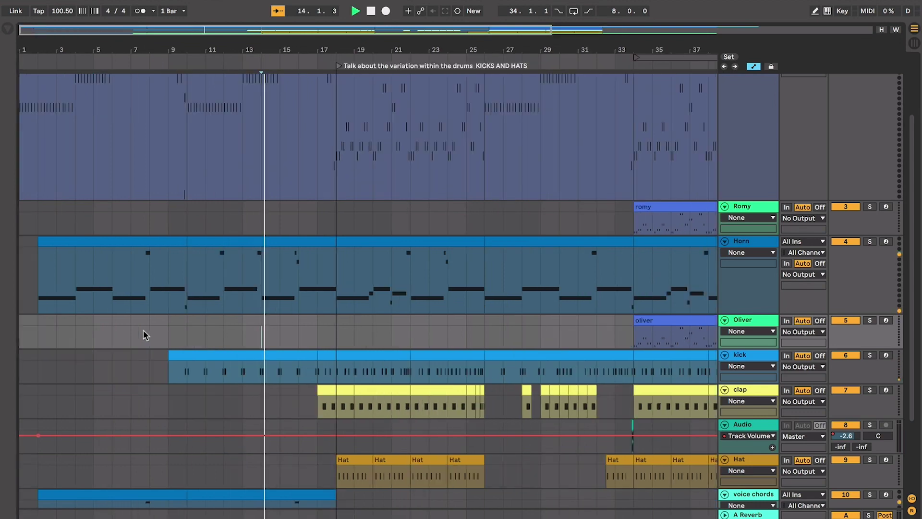
pyautogui.press('space')
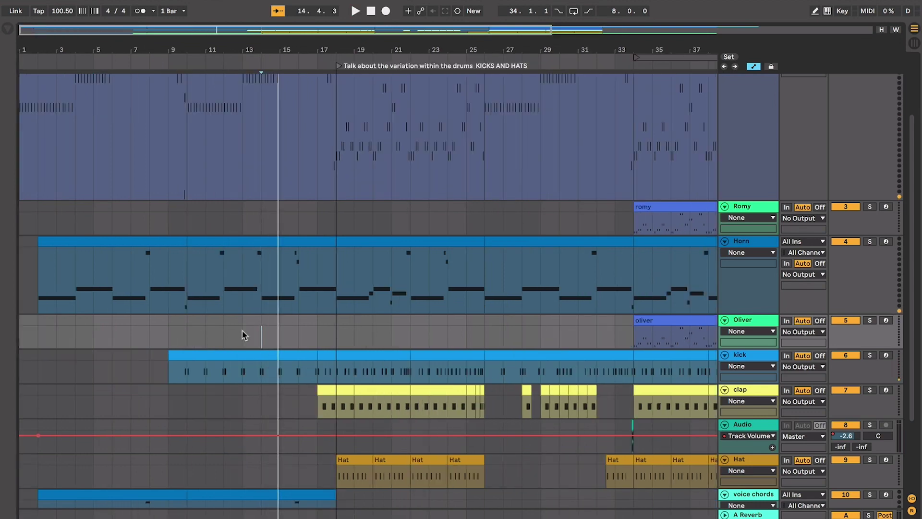
# - Play the bar at bar 30 again for comparison with bar 14
pyautogui.click(556, 338)
pyautogui.press('space')
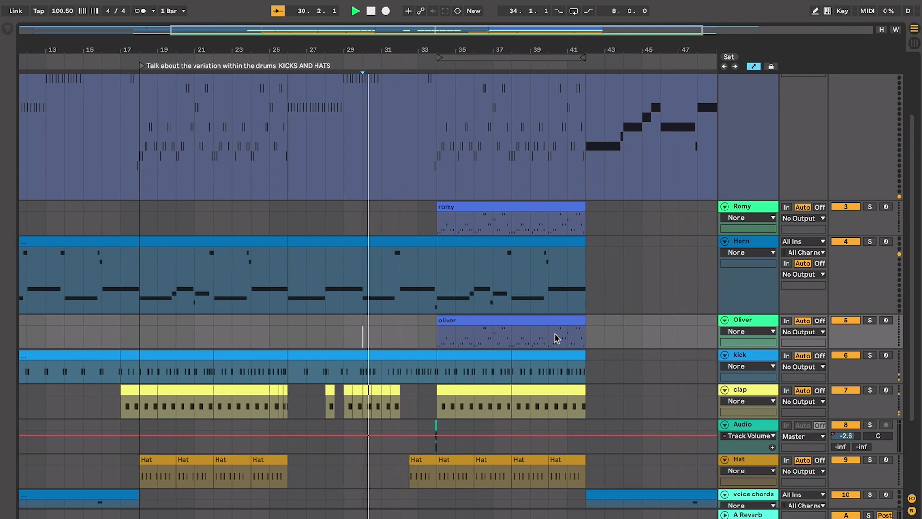
pyautogui.scroll(3, 555, 335)
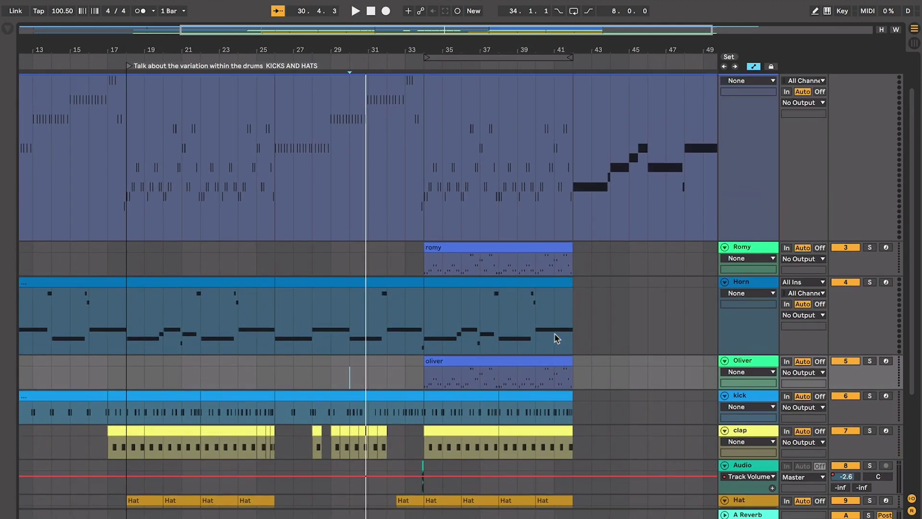
pyautogui.press('space')
# - Select the Guitar 2 clip at bar 34 on the Guitar track to examine the next section
pyautogui.scroll(1, 393, 260)
pyautogui.scroll(1, 393, 259)
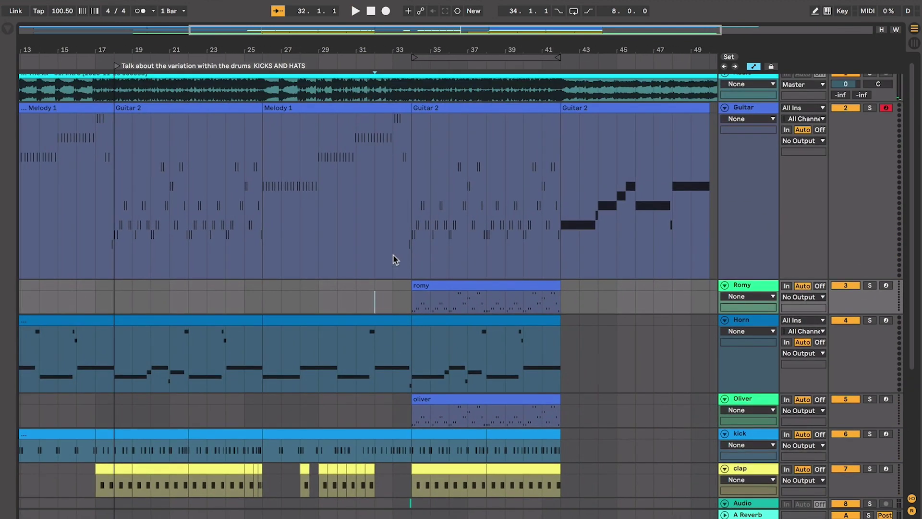
pyautogui.click(440, 106)
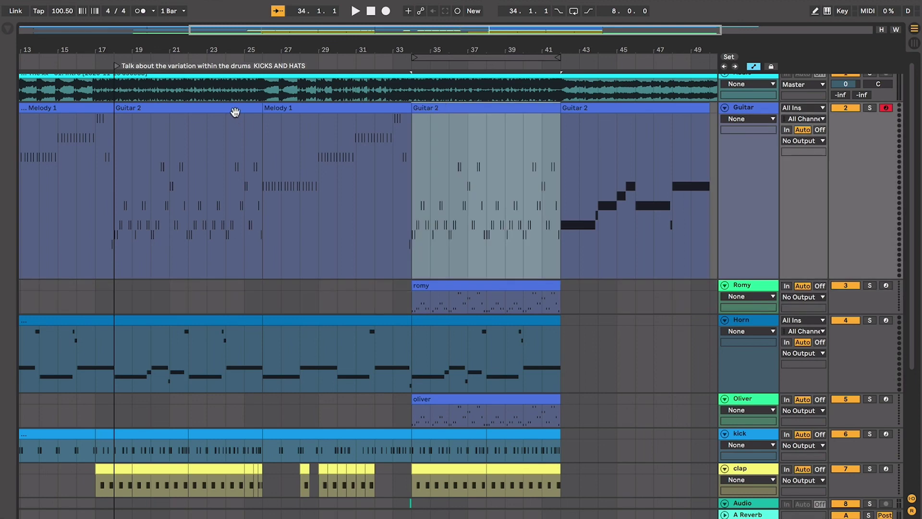
# - Compare the Guitar 2 clips starting at bars 18 and 34 on the Guitar track
pyautogui.click(213, 111)
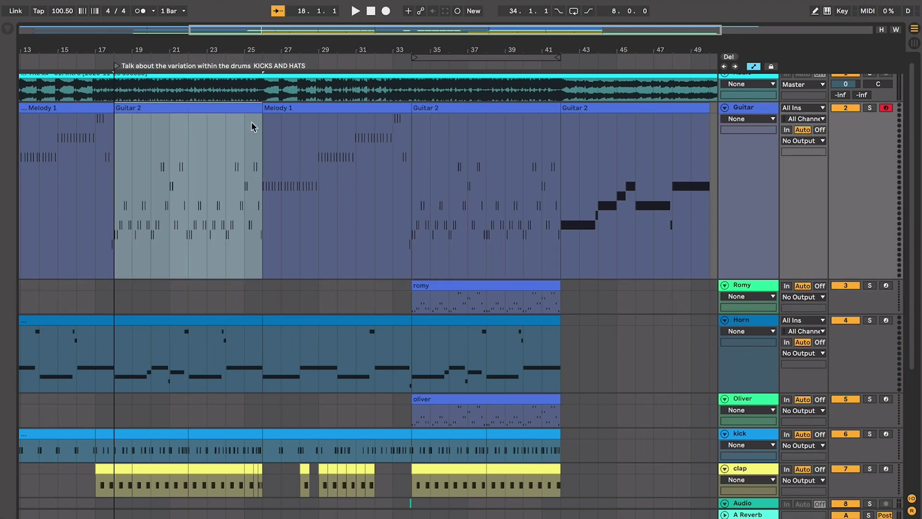
pyautogui.click(406, 159)
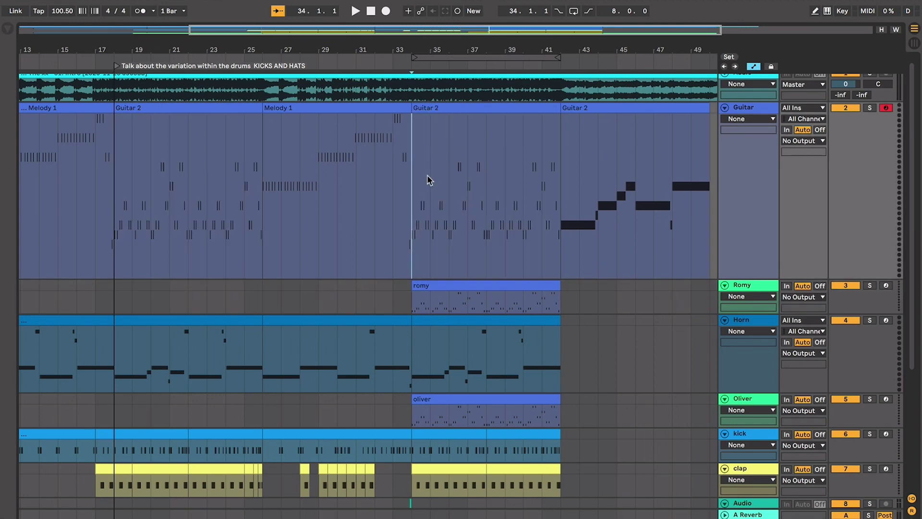
# - Move the Oliver track up so that it sits directly below the Romy track, above Horn
pyautogui.scroll(-1, 429, 180)
pyautogui.click(757, 272)
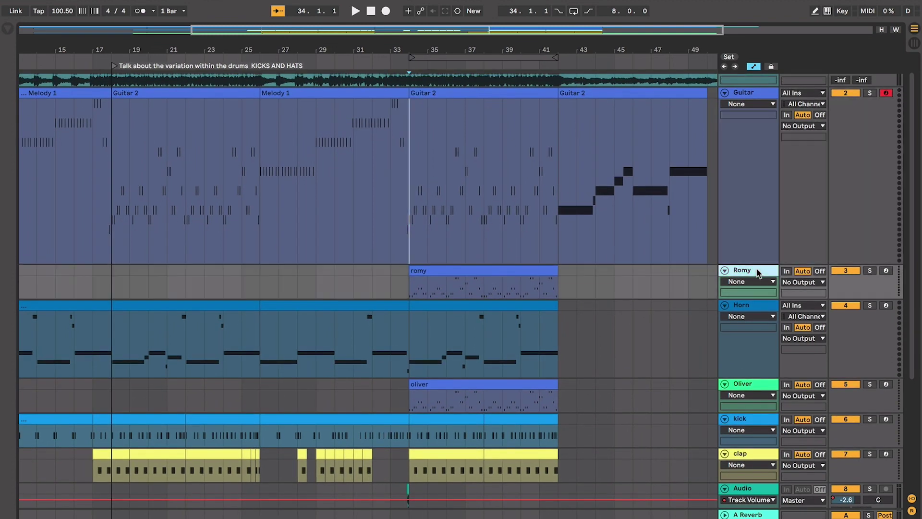
pyautogui.moveTo(757, 387); pyautogui.dragTo(754, 308)
pyautogui.scroll(1, 553, 306)
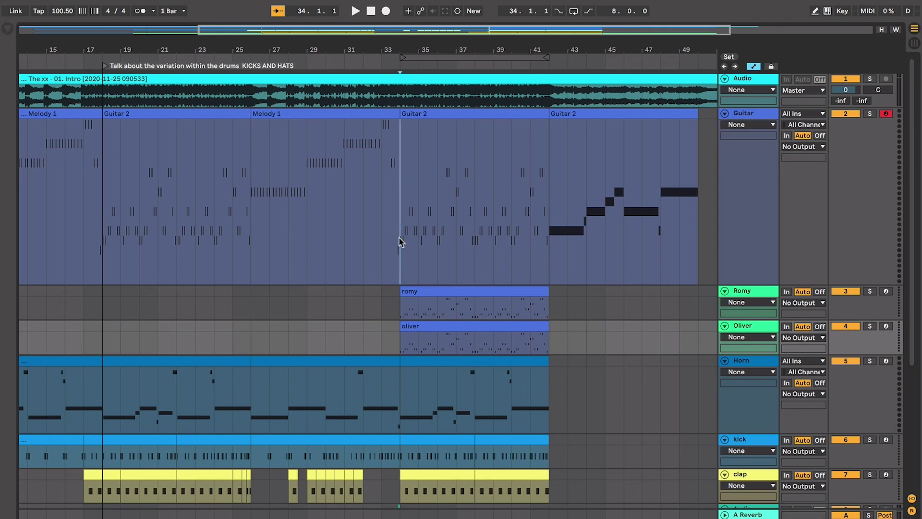
# - Mark bars 34 to 42 on the Guitar track and select the Guitar 2 clip there
pyautogui.moveTo(397, 211); pyautogui.dragTo(550, 190)
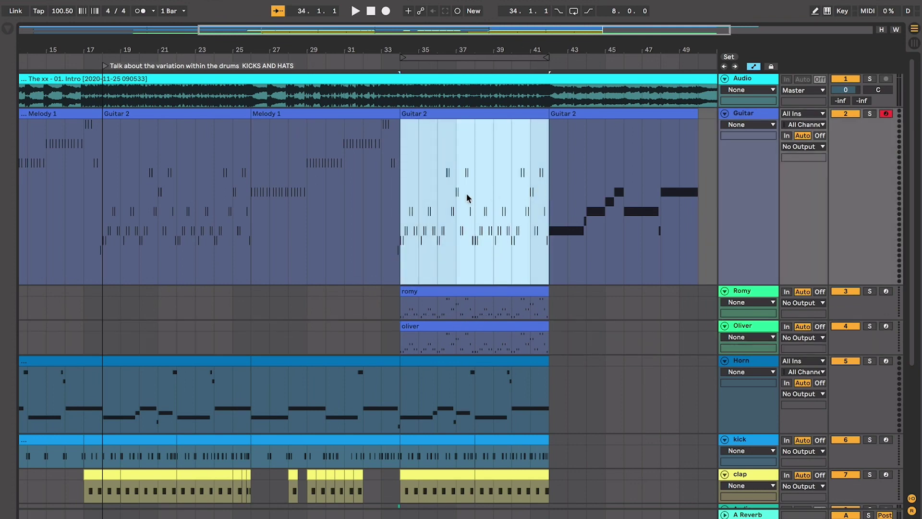
pyautogui.click(412, 207)
pyautogui.click(406, 207)
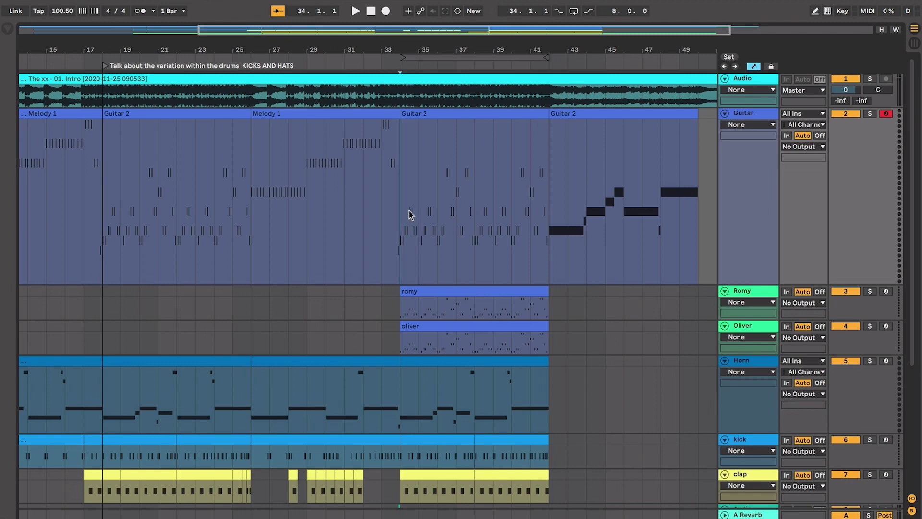
pyautogui.click(446, 116)
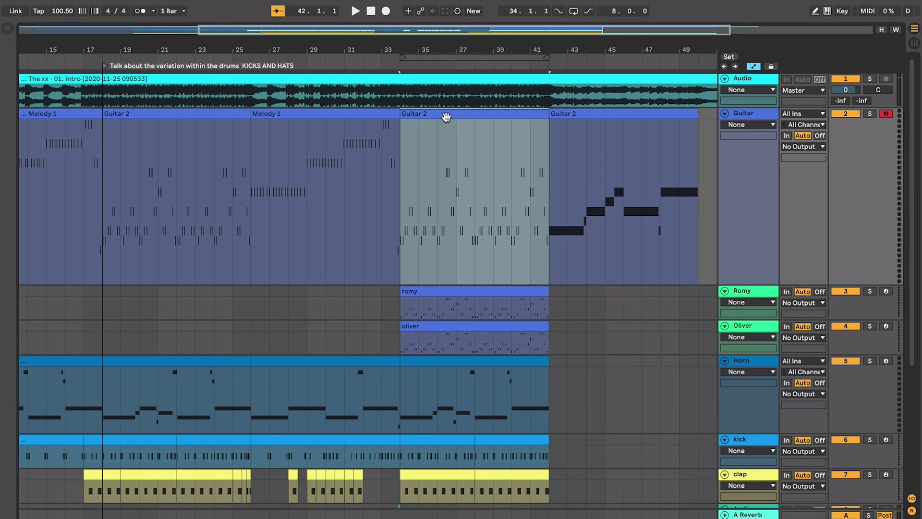
# - Place the insertion marker at bar 33 on the Romy track and play into the section at bar 34
pyautogui.press('z')
pyautogui.click(230, 307)
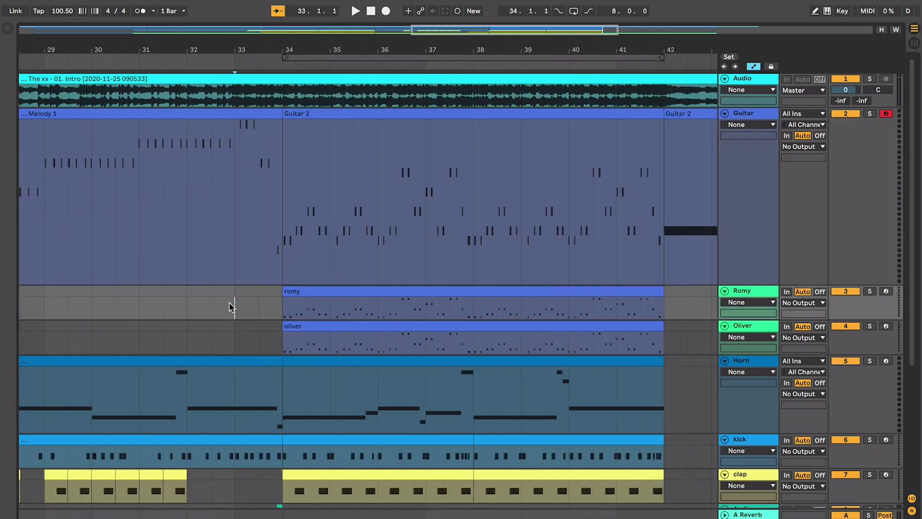
pyautogui.scroll(-5, 229, 308)
pyautogui.press('space')
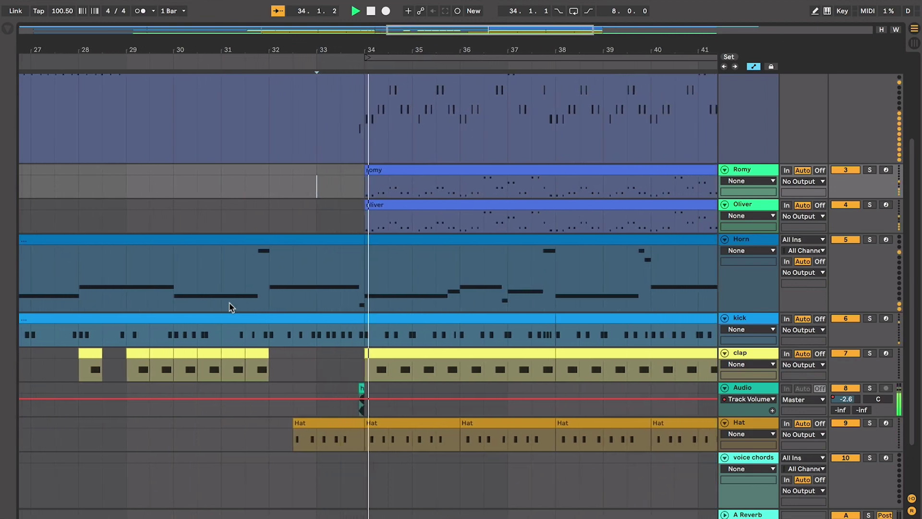
# - Make the Romy and Oliver tracks taller during playback so that their notes are easier to read
pyautogui.press('+')
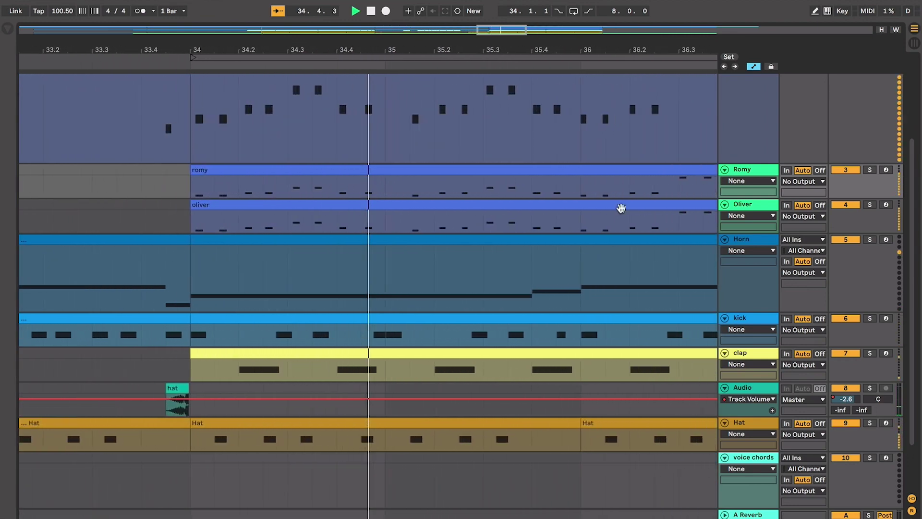
pyautogui.moveTo(743, 197); pyautogui.dragTo(743, 232)
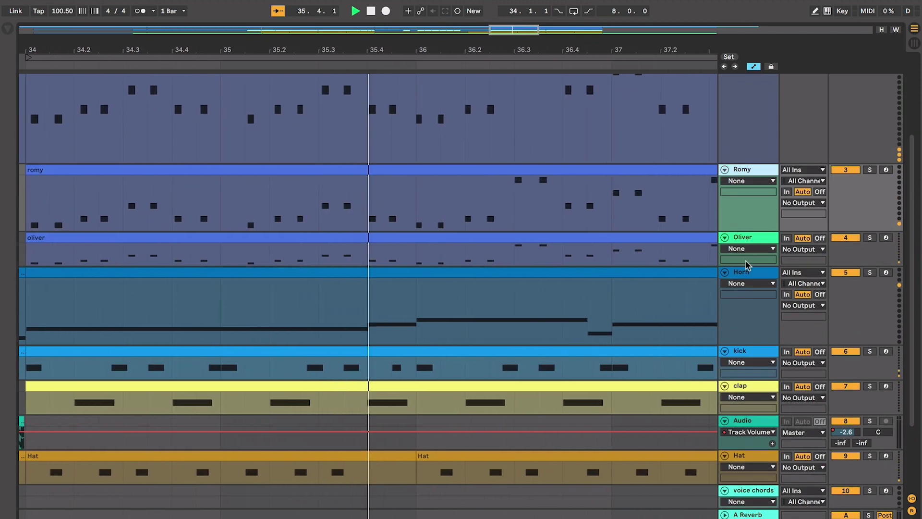
pyautogui.moveTo(749, 266); pyautogui.dragTo(745, 321)
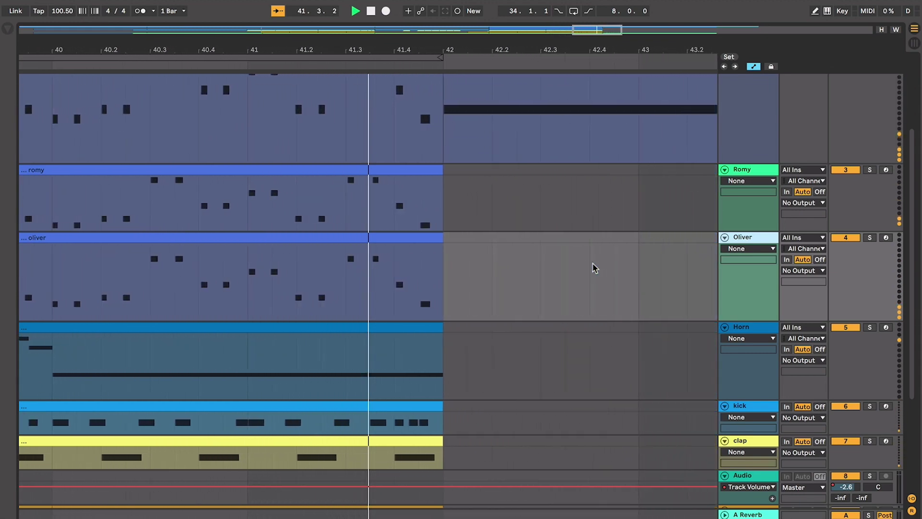
# - Play on through the change at bar 42 into the closing guitar section, and stop just after bar 43
pyautogui.press('-')
pyautogui.click(595, 267)
pyautogui.press('-')
pyautogui.scroll(3, 592, 267)
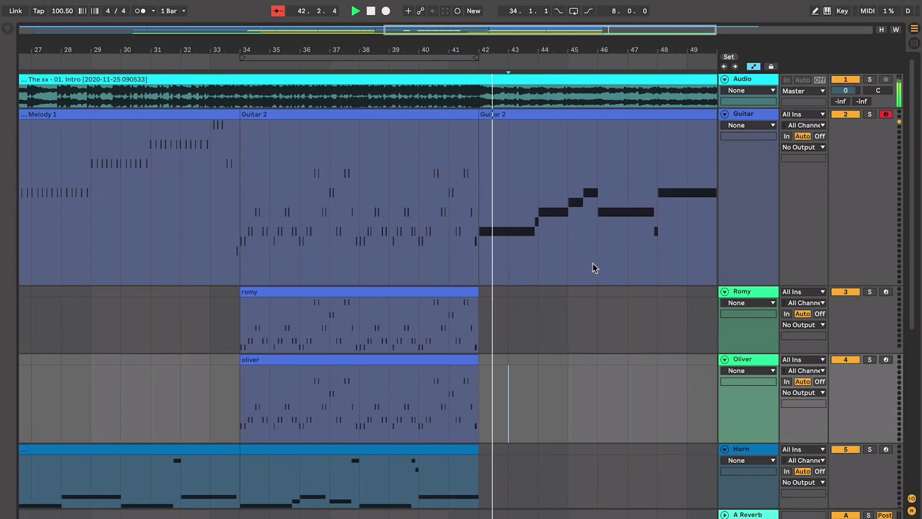
pyautogui.press('-')
pyautogui.press('+')
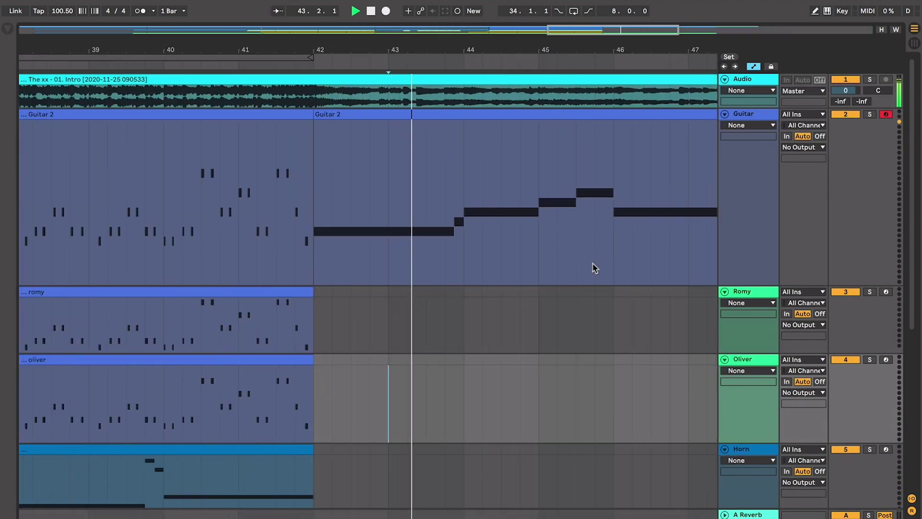
pyautogui.press('-')
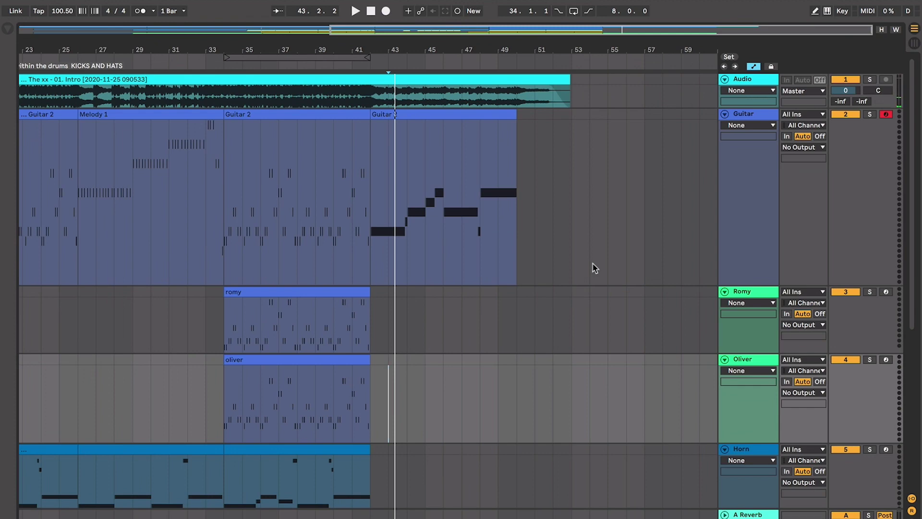
# - Select the closing Guitar 2 clip spanning bars 42 to 50 to examine its long notes
pyautogui.scroll(-1, 594, 268)
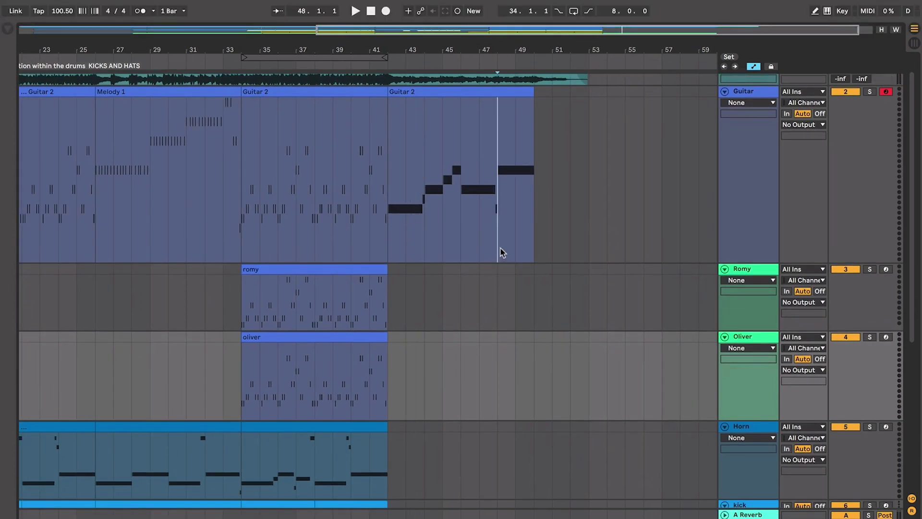
pyautogui.hscroll(-2, 499, 249)
pyautogui.click(435, 241)
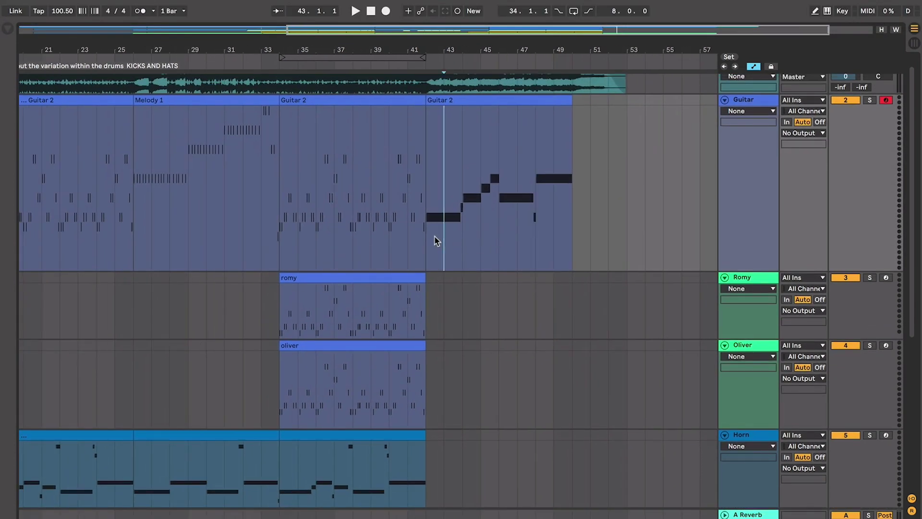
pyautogui.click(422, 241)
pyautogui.click(500, 101)
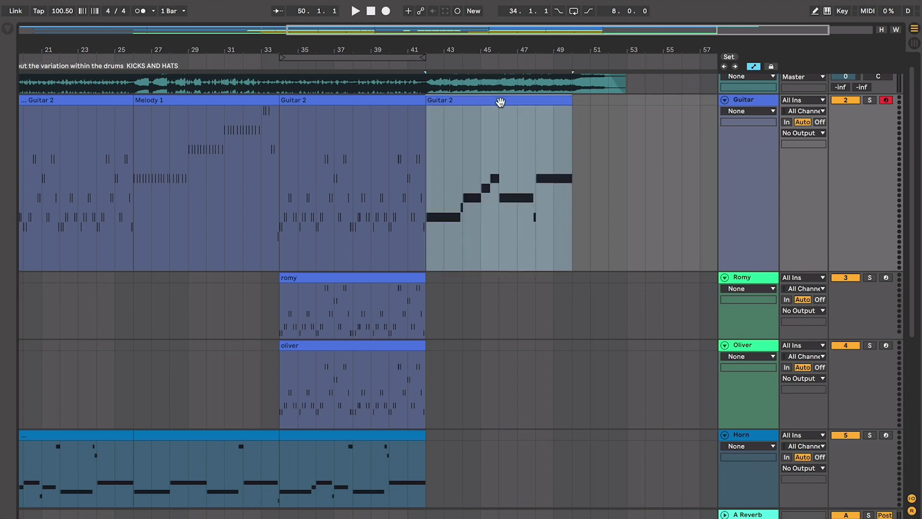
pyautogui.hscroll(-1, 501, 102)
pyautogui.scroll(1, 501, 102)
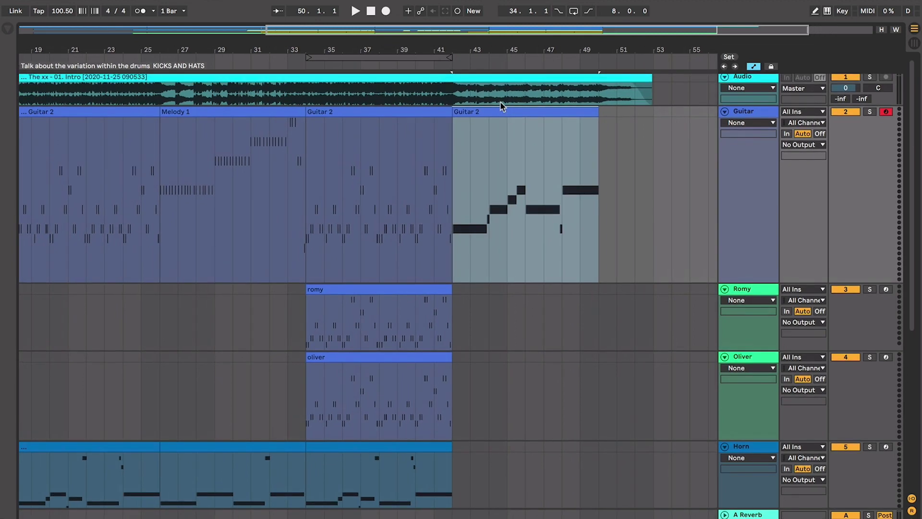
pyautogui.hscroll(-1, 501, 105)
pyautogui.scroll(1, 500, 106)
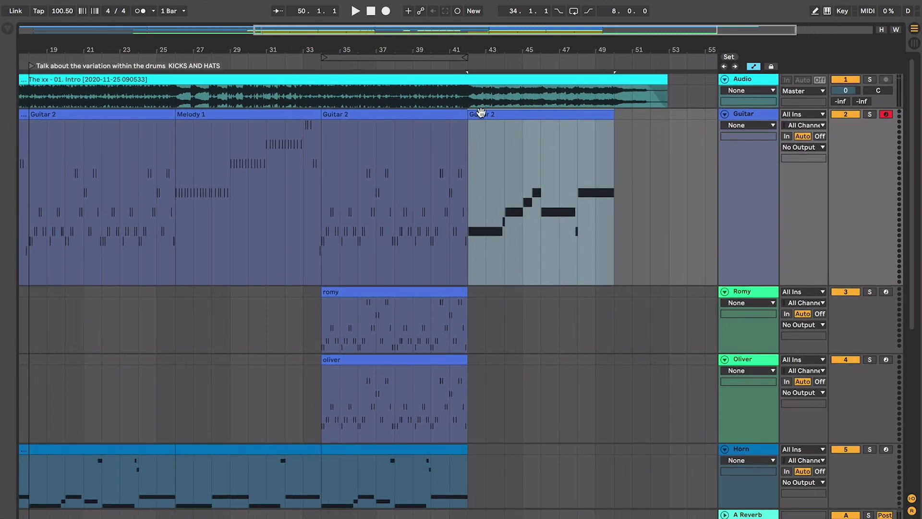
# - Check the other tracks from bar 42 and reselect the closing Guitar 2 clip
pyautogui.click(475, 145)
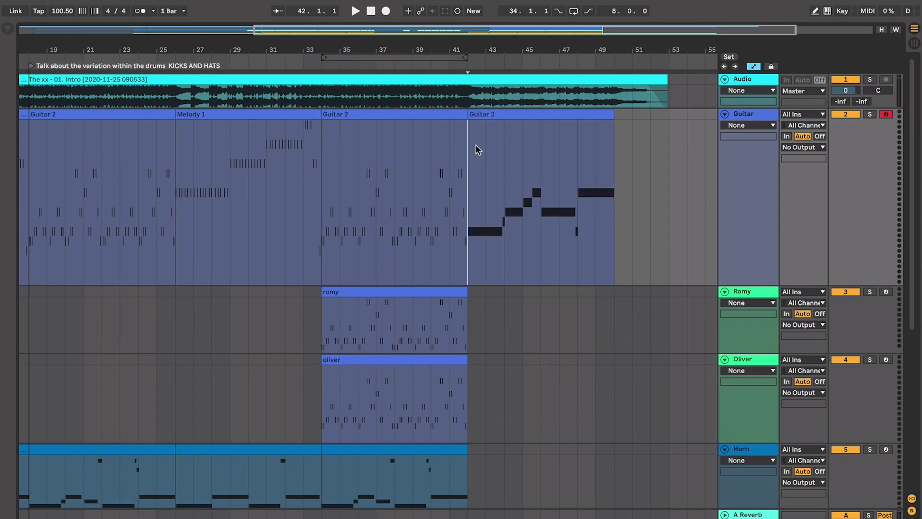
pyautogui.scroll(-5, 476, 147)
pyautogui.hscroll(-1, 476, 147)
pyautogui.scroll(5, 477, 150)
pyautogui.hscroll(1, 477, 149)
pyautogui.click(489, 119)
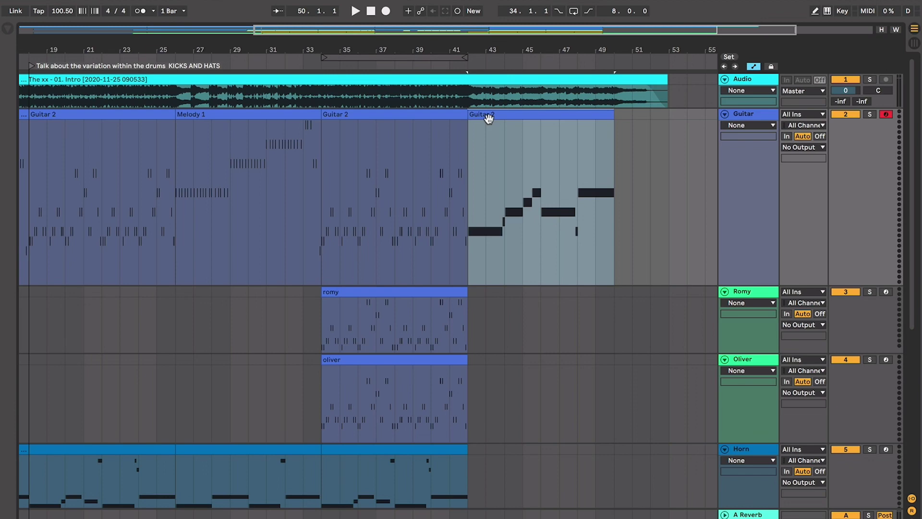
# - Mark the closing guitar notes and compare them with the guitar melodies from bar 1 onward
pyautogui.hscroll(-1, 489, 119)
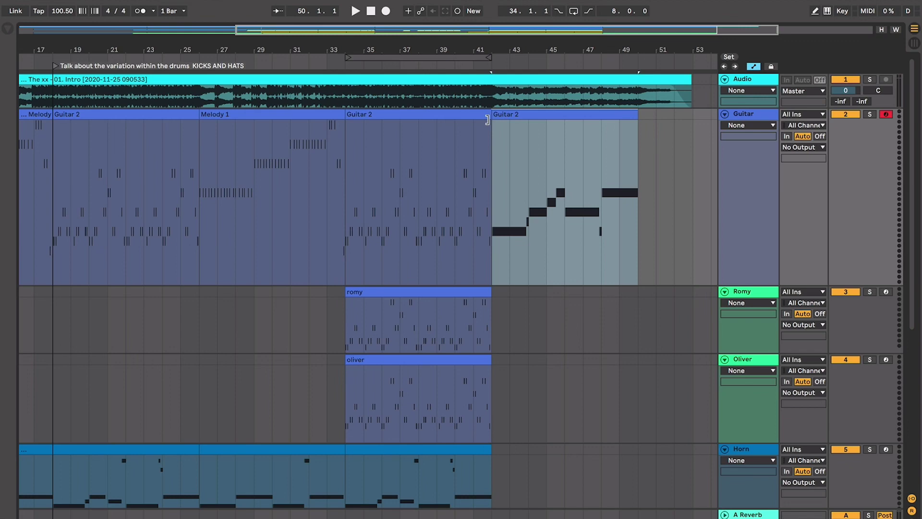
pyautogui.moveTo(498, 219); pyautogui.dragTo(628, 211)
pyautogui.click(587, 209)
pyautogui.hscroll(-10, 529, 204)
pyautogui.scroll(-1, 529, 204)
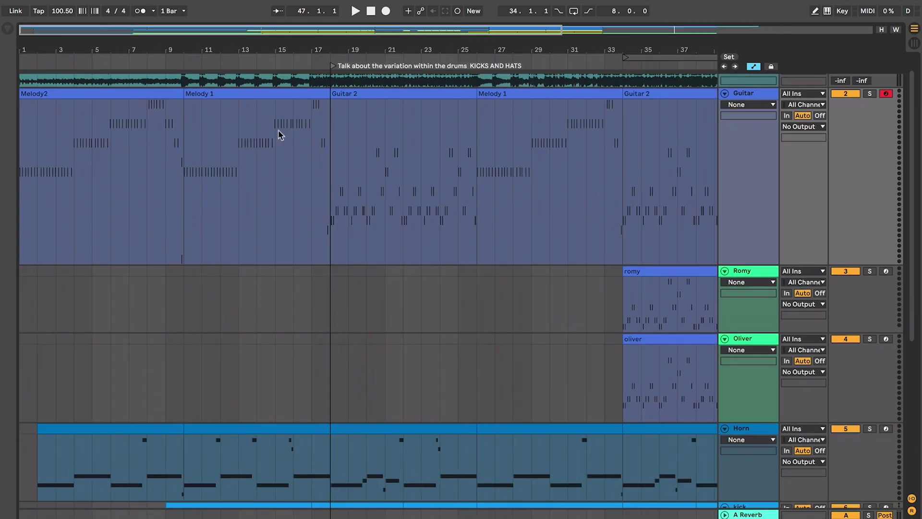
pyautogui.hscroll(10, 550, 217)
pyautogui.scroll(1, 550, 217)
# - Mark the guitar notes from bar 42 to 49 and select the voice chords clip at bar 42
pyautogui.click(498, 209)
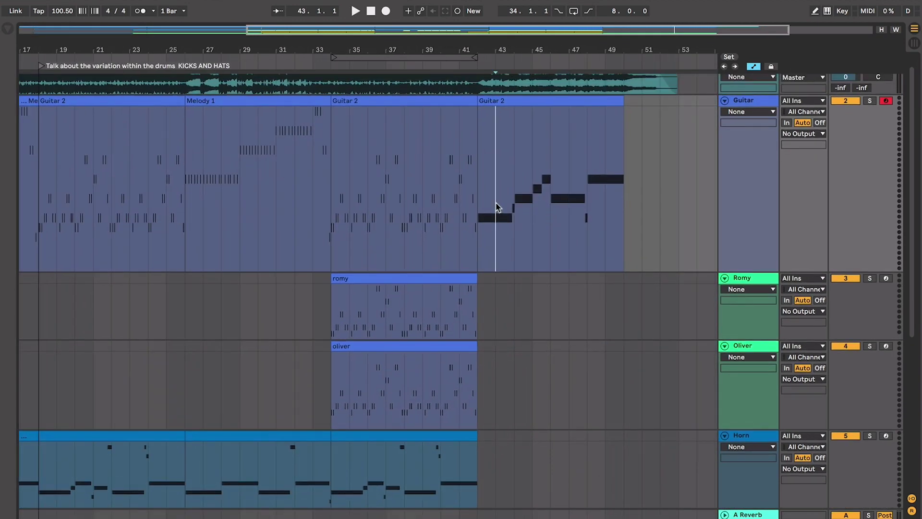
pyautogui.click(482, 206)
pyautogui.scroll(-10, 616, 208)
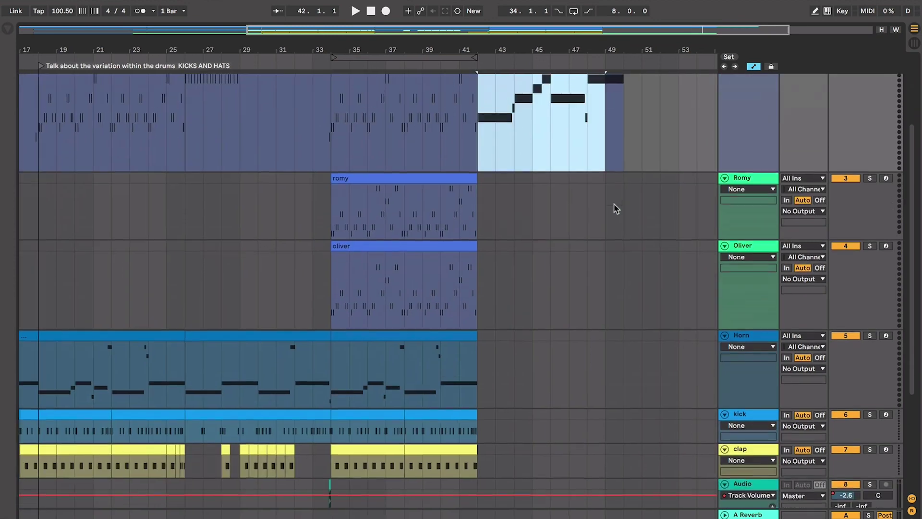
pyautogui.click(544, 390)
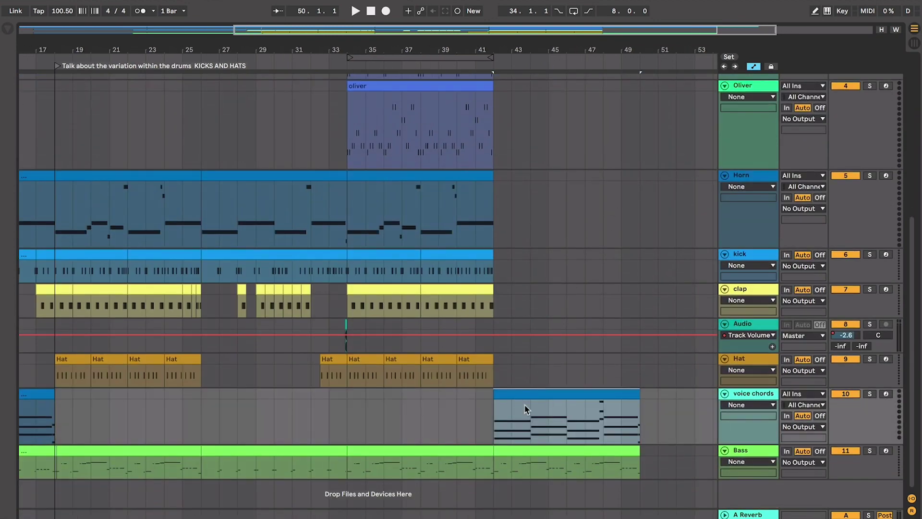
# - Play the closing section from bar 42 with the view following playback
pyautogui.scroll(10, 531, 442)
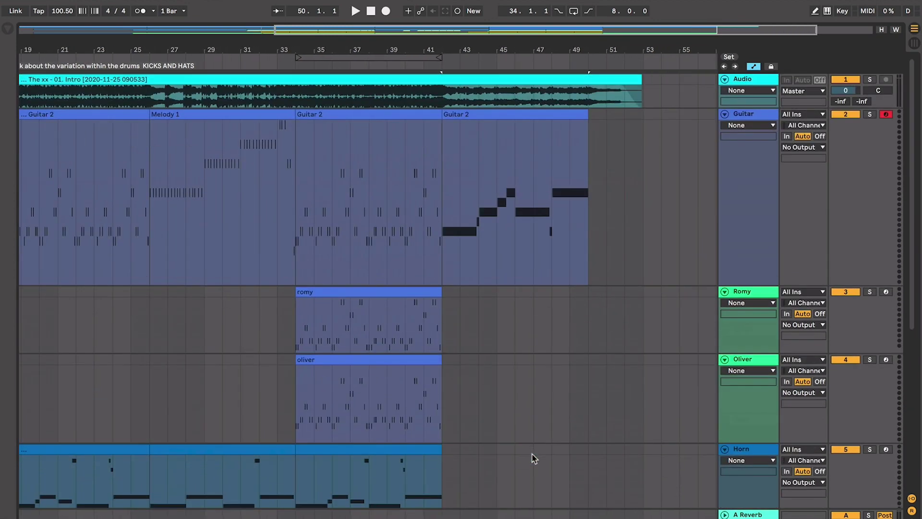
pyautogui.click(447, 245)
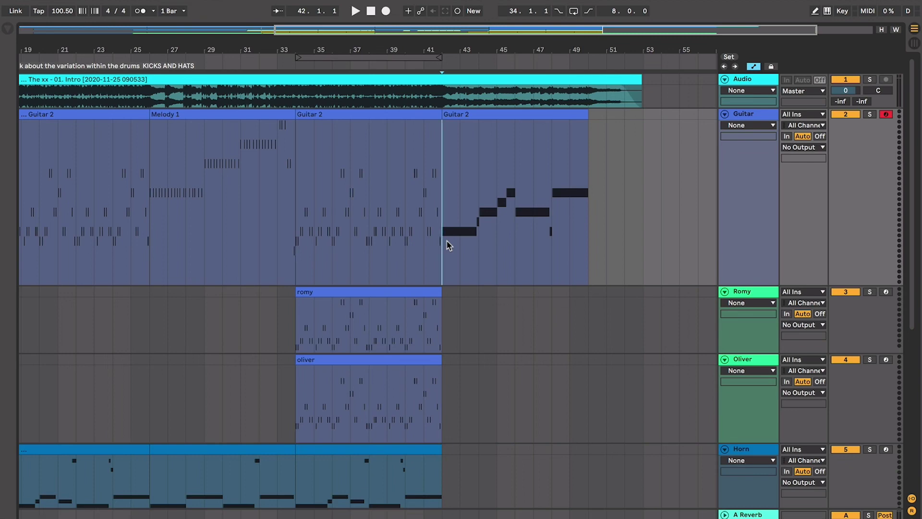
pyautogui.press('space')
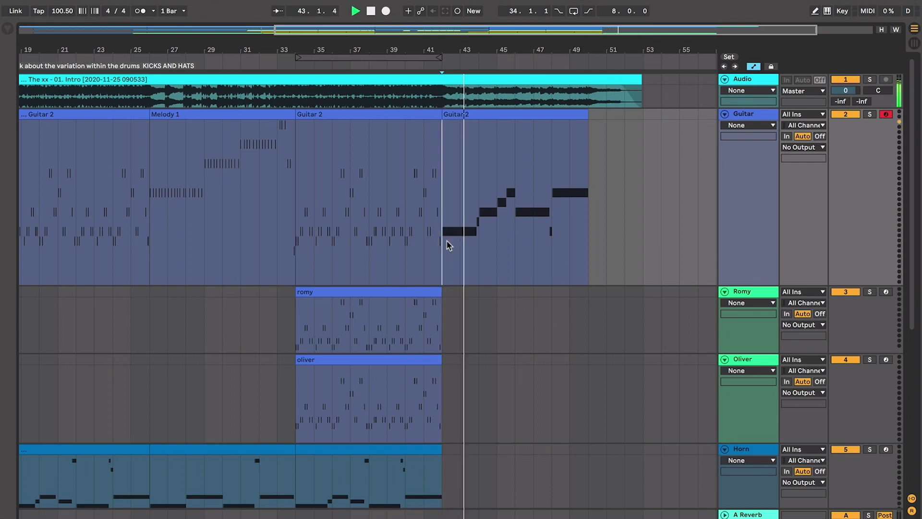
pyautogui.press('+')
pyautogui.press('+')
pyautogui.press('+')
pyautogui.hotkey('ctrl', 'shift', 'f')
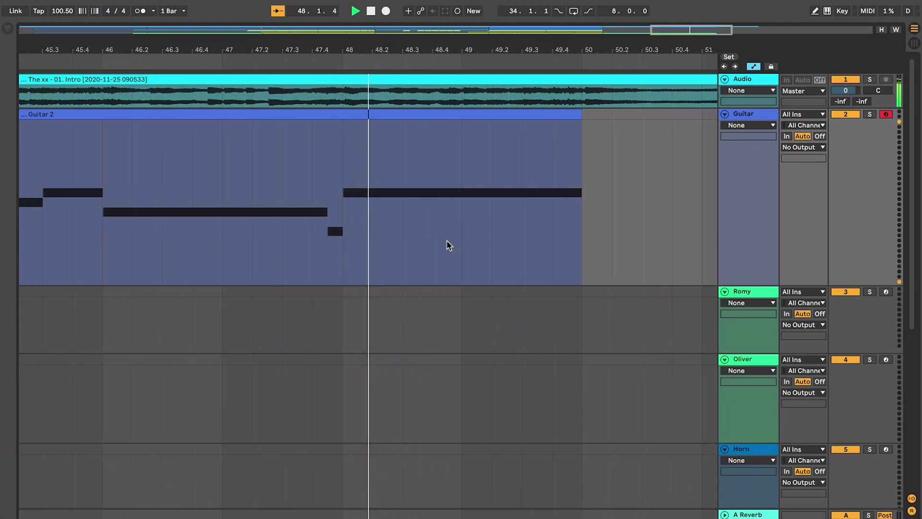
# - Listen to the ending past bar 50, stop playback and place the insertion marker in bar 48 of the Guitar track
pyautogui.press('-')
pyautogui.press('-')
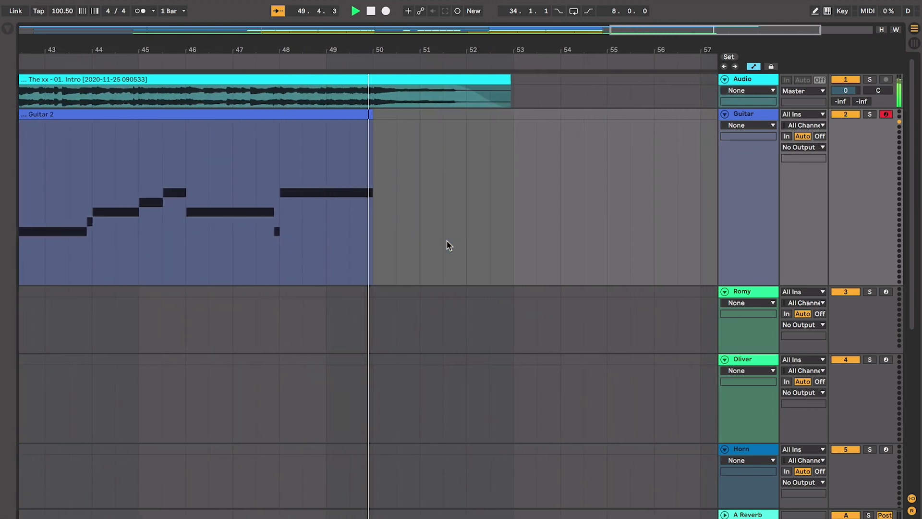
pyautogui.hscroll(-2, 447, 246)
pyautogui.scroll(-1, 447, 245)
pyautogui.hscroll(-2, 447, 245)
pyautogui.scroll(1, 447, 245)
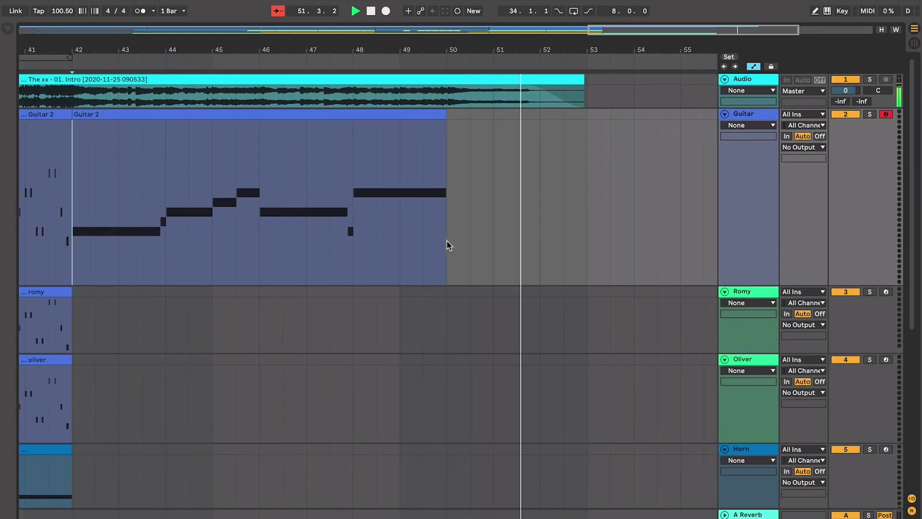
pyautogui.click(385, 252)
# - Mark the empty area on the Romy and Oliver tracks from the middle of bar 44 to bar 49
pyautogui.scroll(-3, 384, 254)
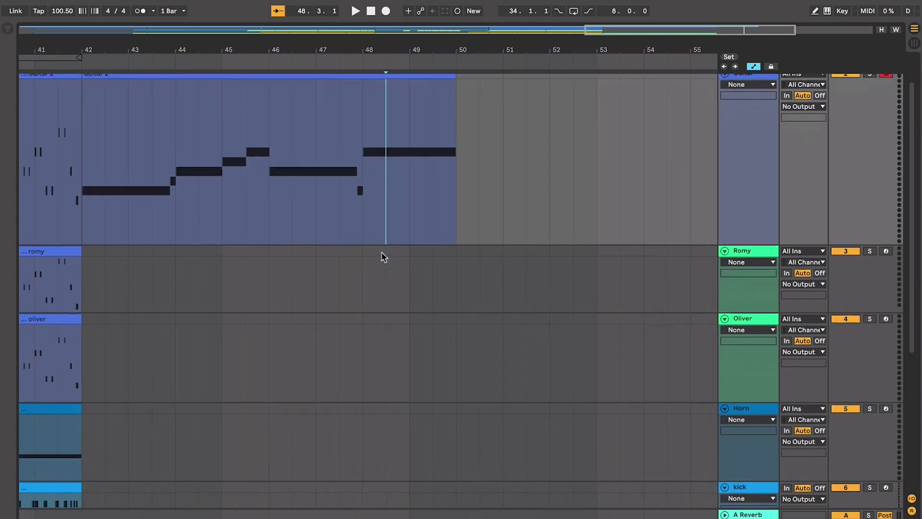
pyautogui.moveTo(199, 288)
pyautogui.mouseDown()
pyautogui.moveTo(272, 295)
pyautogui.moveTo(409, 372)
pyautogui.mouseUp()
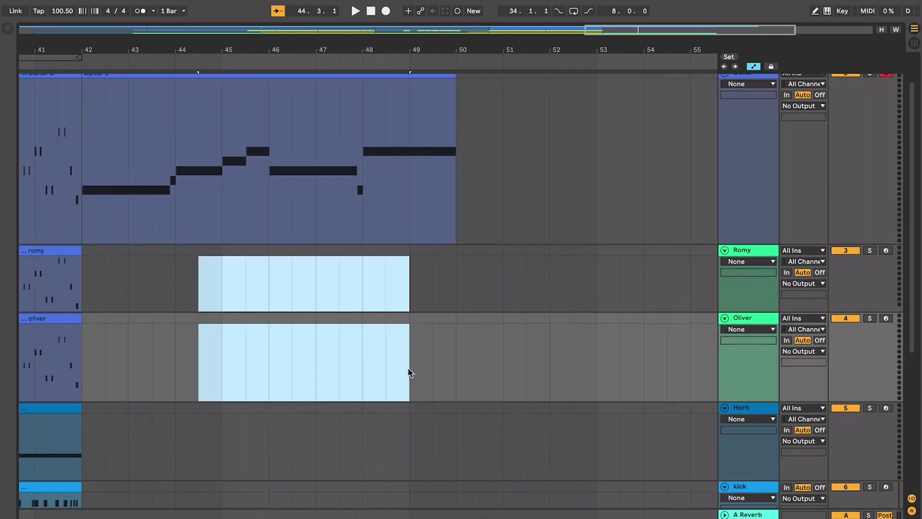
# - Mark bars 49 to 51 on the Guitar track, place the insertion marker at bar 52 and nudge it back to 51.4.1
pyautogui.scroll(2, 420, 200)
pyautogui.moveTo(401, 183); pyautogui.dragTo(495, 197)
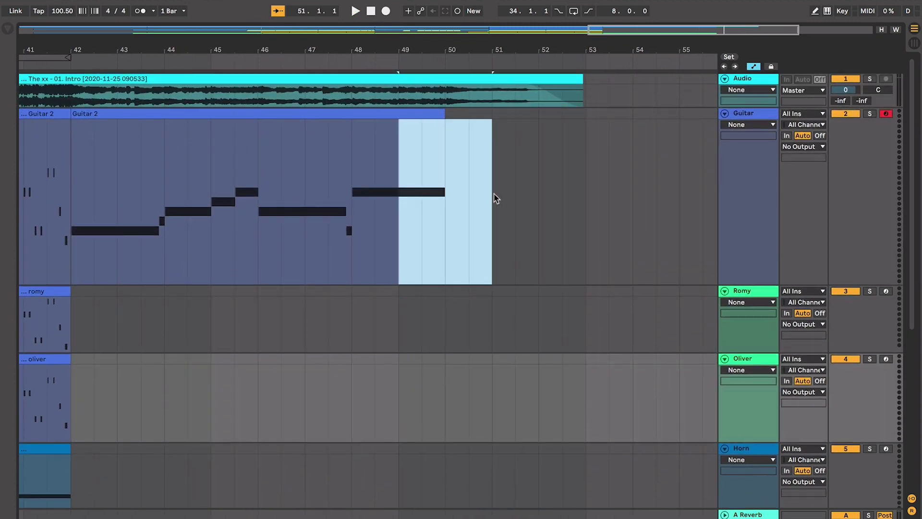
pyautogui.click(516, 193)
pyautogui.click(538, 188)
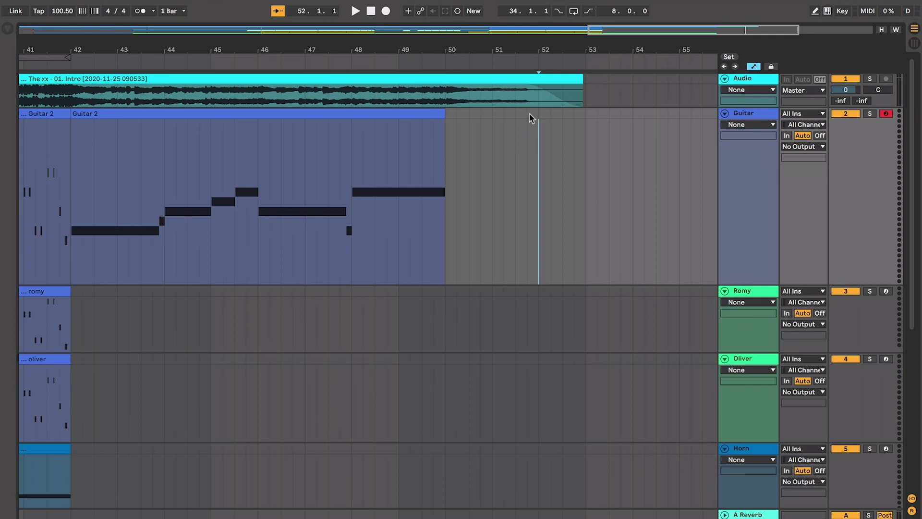
pyautogui.press('Left')
pyautogui.scroll(-1, 411, 178)
pyautogui.hscroll(-1, 410, 177)
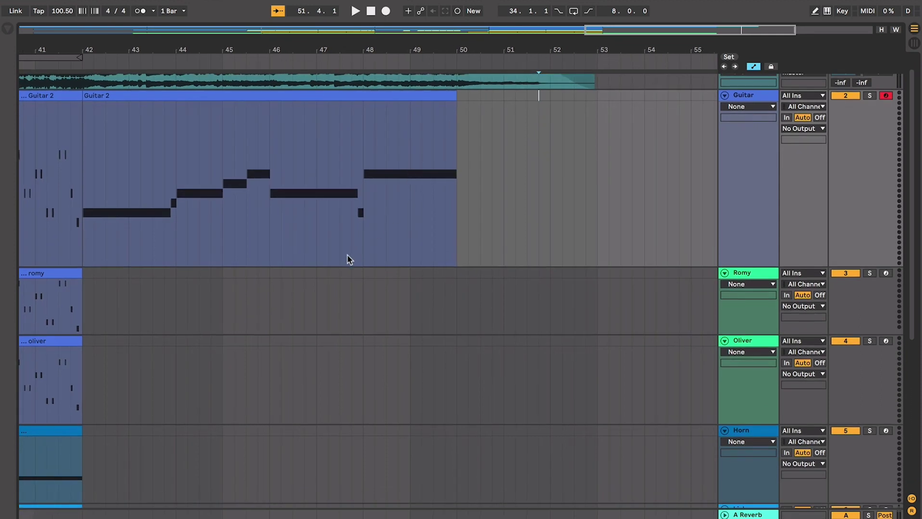
# - Place the insertion marker in the empty Romy area late in bar 45 and play the closing section from there
pyautogui.scroll(1, 350, 259)
pyautogui.hscroll(-2, 350, 259)
pyautogui.scroll(1, 306, 300)
pyautogui.hscroll(-1, 306, 300)
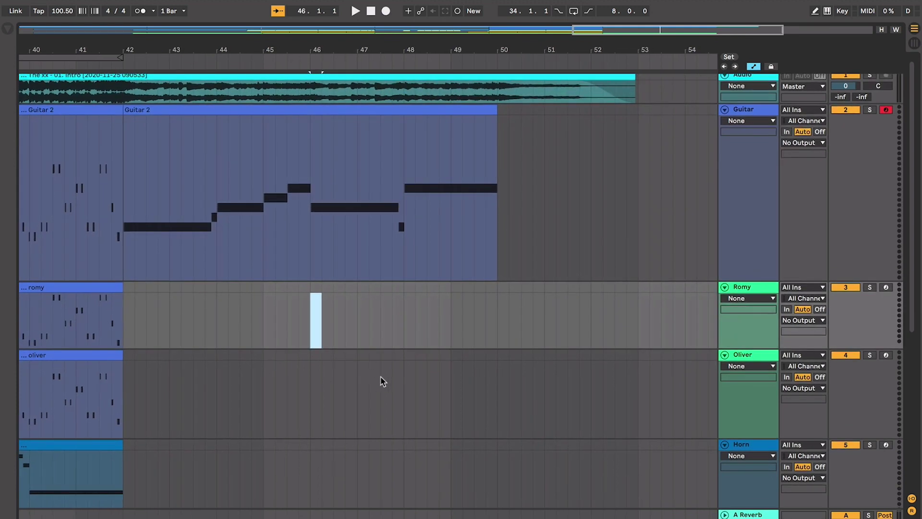
pyautogui.click(380, 381)
pyautogui.click(297, 295)
pyautogui.press('space')
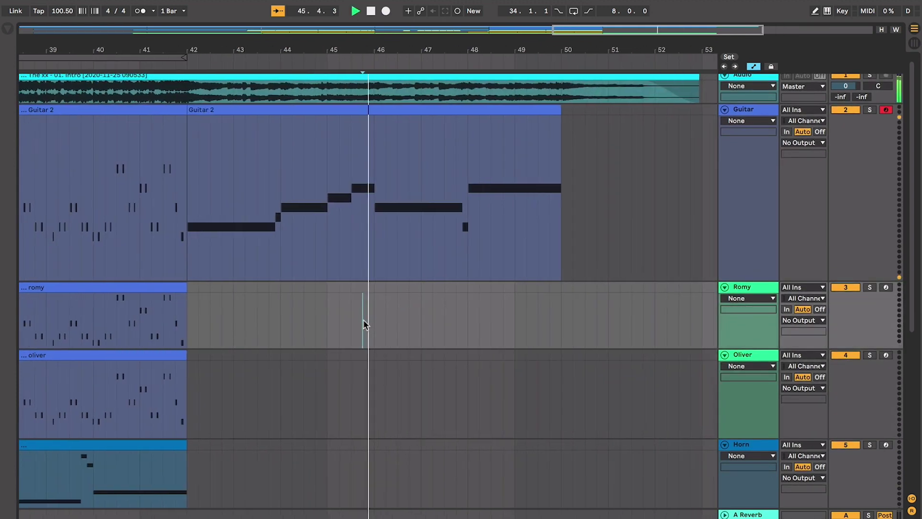
# - Replay the closing section from the middle of bar 45 and the middle of bar 43, and stop playback in bar 46
pyautogui.click(330, 289)
pyautogui.press('space')
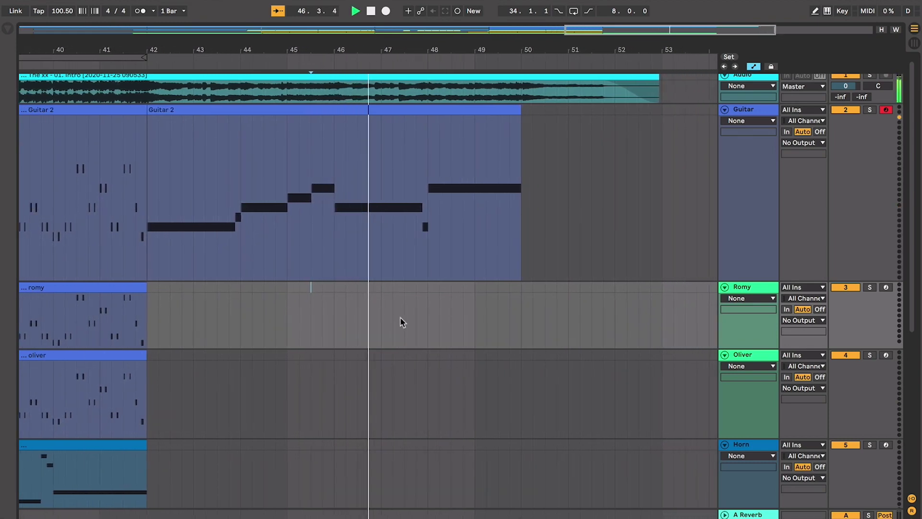
pyautogui.click(153, 309)
pyautogui.press('space')
pyautogui.press('space')
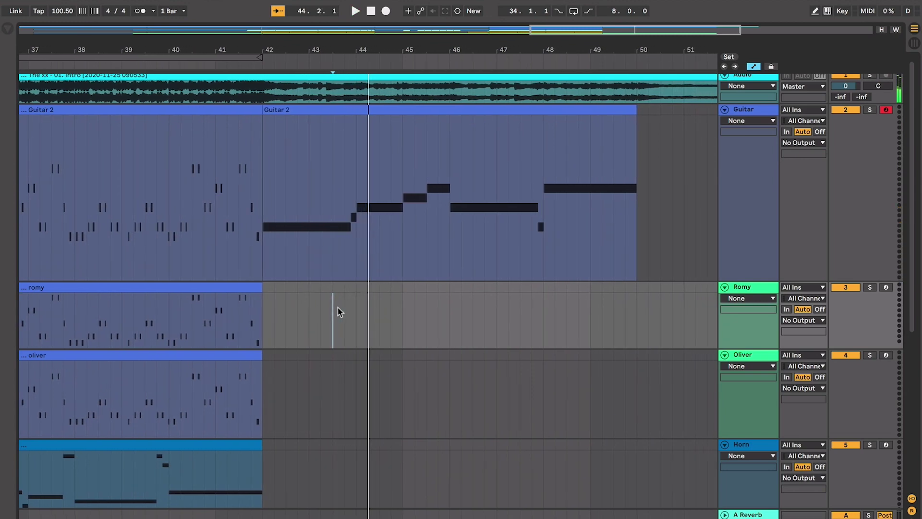
pyautogui.click(426, 304)
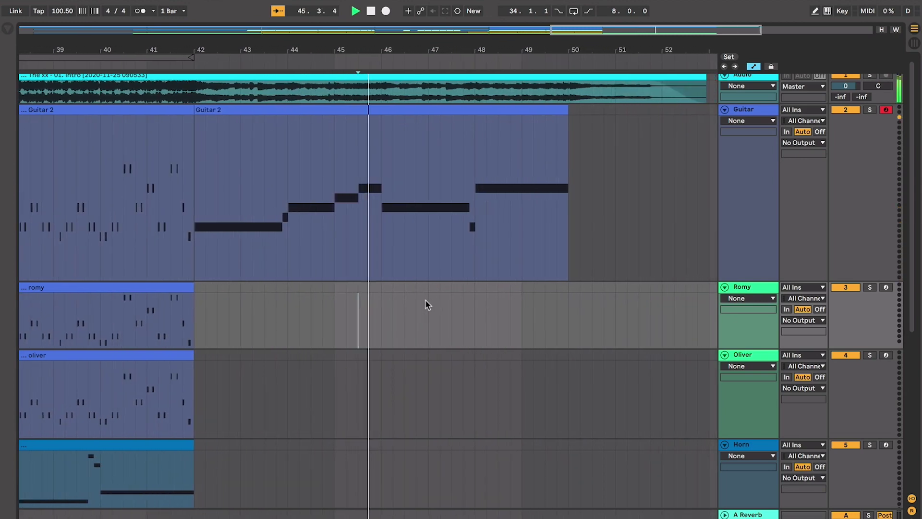
pyautogui.scroll(-1, 427, 305)
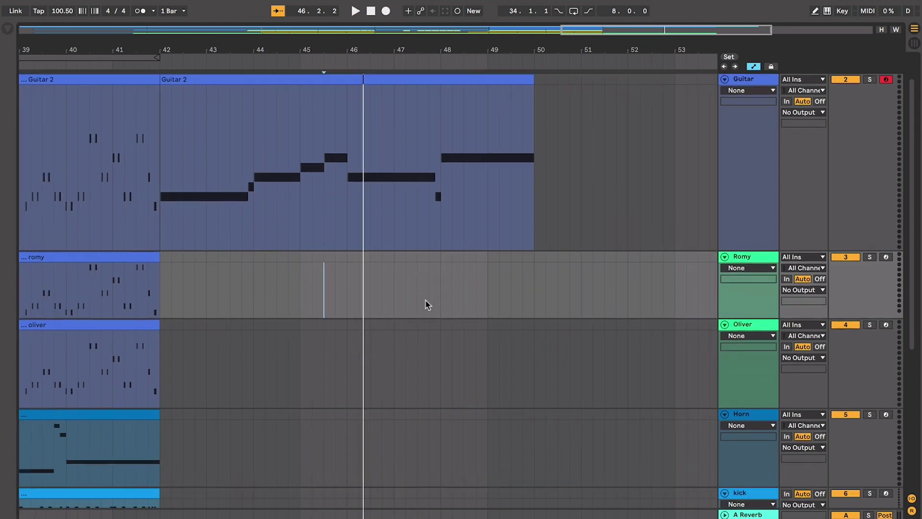
# - Place the insertion marker in bar 49 of the Guitar track and examine the voice chords and Bass parts at the ending
pyautogui.scroll(1, 426, 304)
pyautogui.click(488, 229)
pyautogui.scroll(-2, 488, 230)
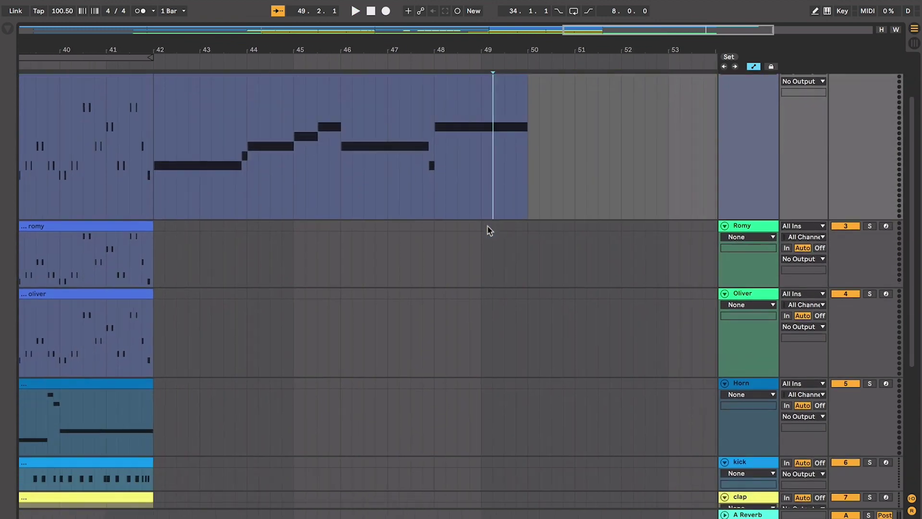
pyautogui.scroll(-3, 488, 227)
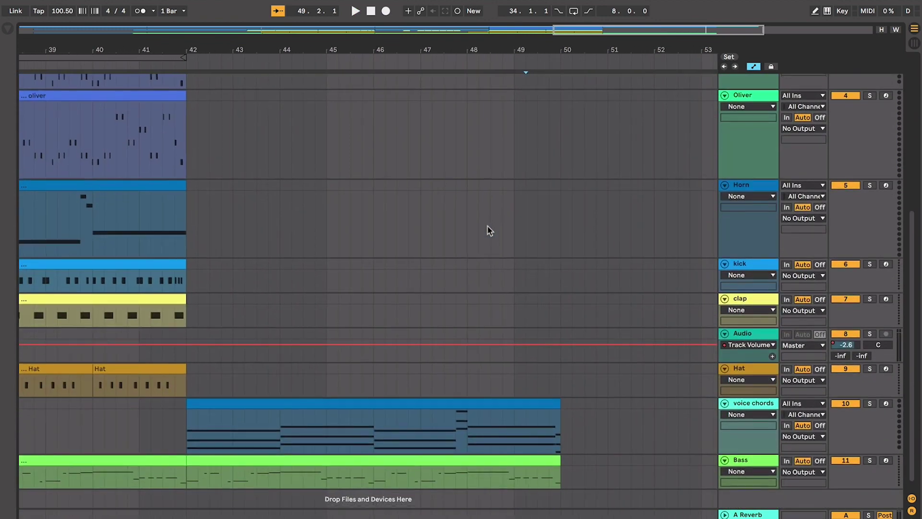
# - Play the fade-out of the reference audio from just after bar 50 repeatedly and stop near the end of bar 51
pyautogui.scroll(3, 488, 226)
pyautogui.moveTo(510, 103)
pyautogui.mouseDown()
pyautogui.moveTo(571, 100)
pyautogui.moveTo(509, 99)
pyautogui.mouseUp()
pyautogui.press('space')
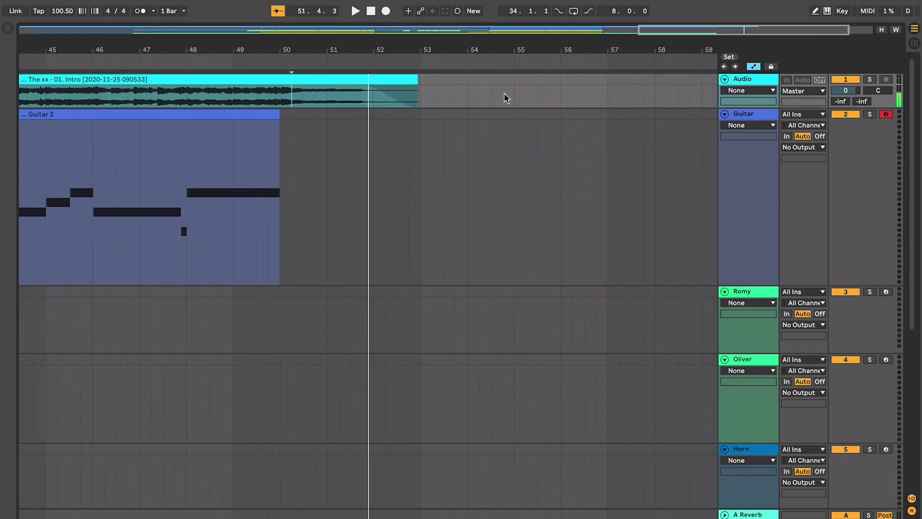
pyautogui.click(310, 106)
pyautogui.press('space')
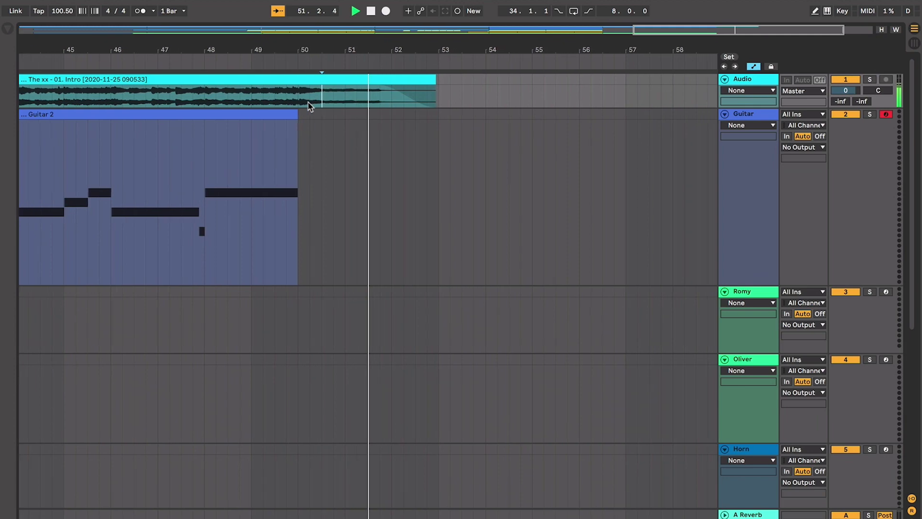
pyautogui.press('space')
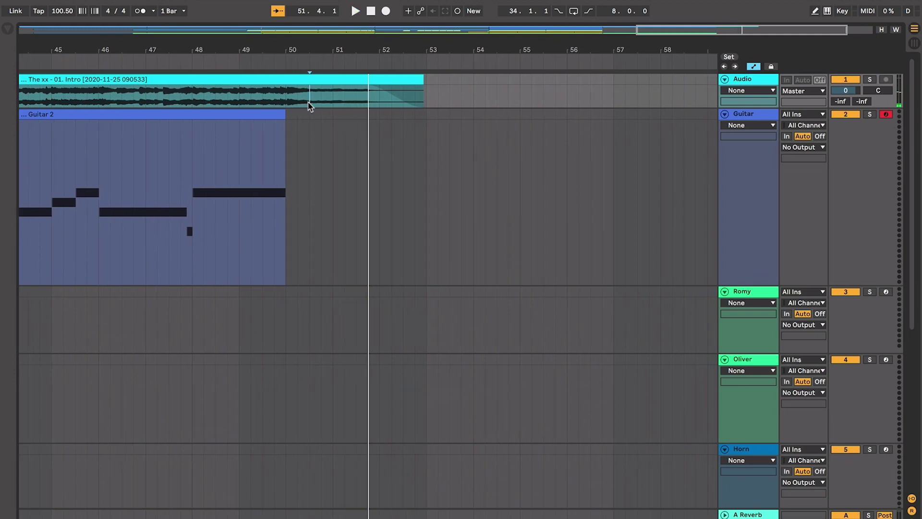
# - Place the insertion marker in bar 48 of the voice chords and mark the empty Horn area from bar 47 to 49
pyautogui.scroll(-10, 310, 105)
pyautogui.click(446, 438)
pyautogui.scroll(5, 624, 327)
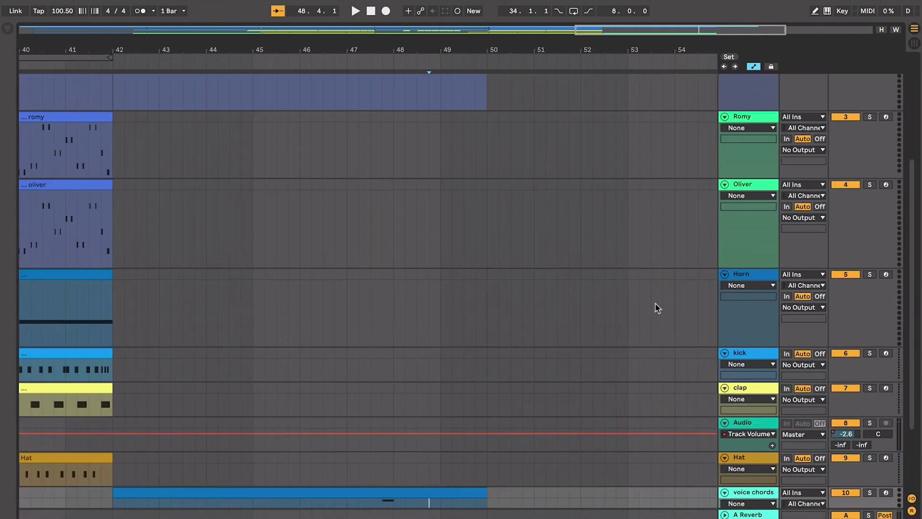
pyautogui.moveTo(456, 312); pyautogui.dragTo(342, 313)
pyautogui.scroll(5, 338, 309)
pyautogui.scroll(-6, 337, 310)
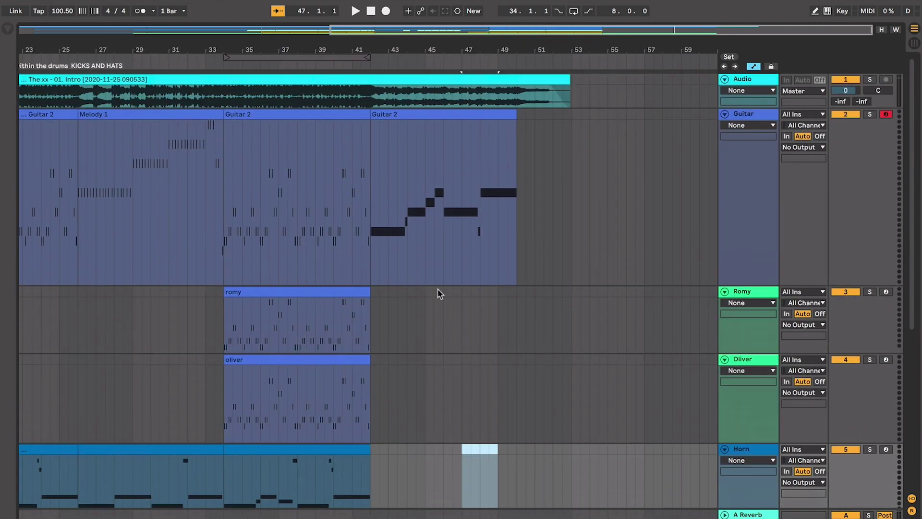
# - Place the insertion marker in bar 48 of the Horn track and at the Guitar part's end at bar 50
pyautogui.scroll(-5, 481, 388)
pyautogui.click(495, 360)
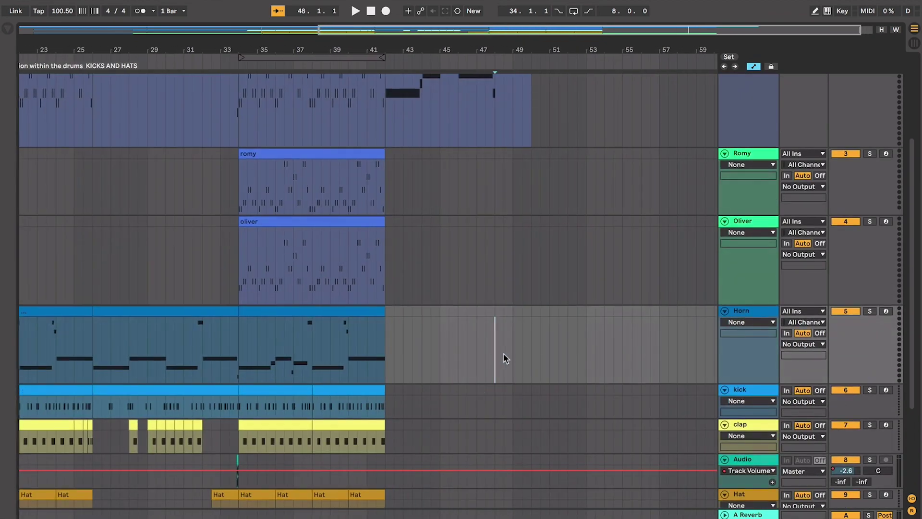
pyautogui.scroll(5, 509, 356)
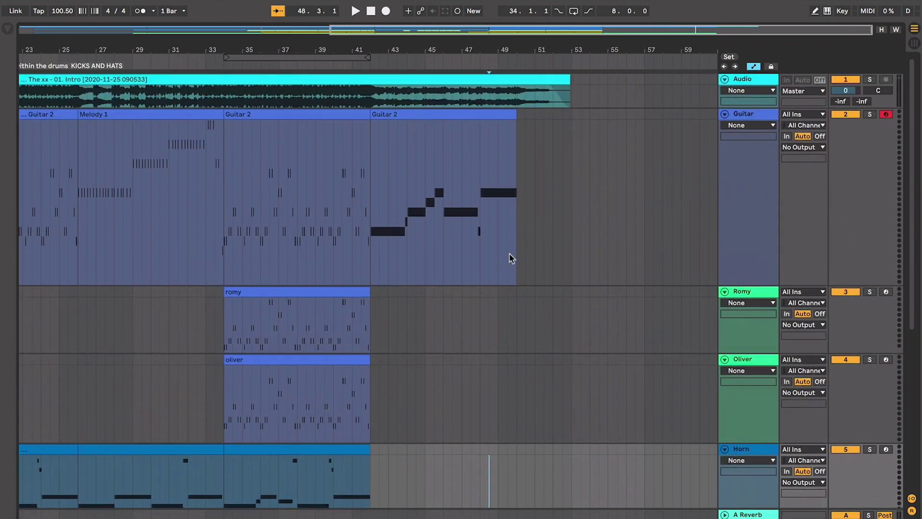
pyautogui.click(509, 256)
pyautogui.click(516, 253)
pyautogui.scroll(-6, 479, 257)
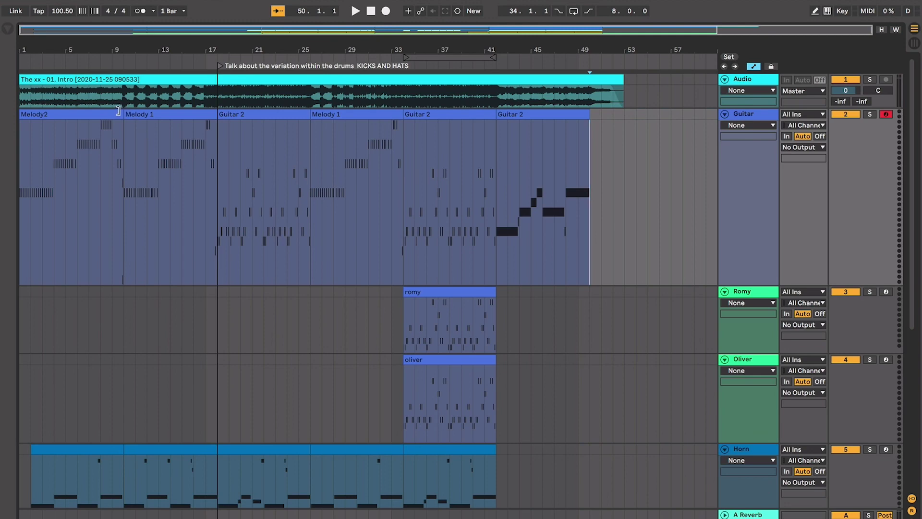
# - Select the Melody 1 clip at bar 10 and Guitar 2 clip at bar 18, and mark the empty Romy area from bar 10 to 17
pyautogui.click(159, 110)
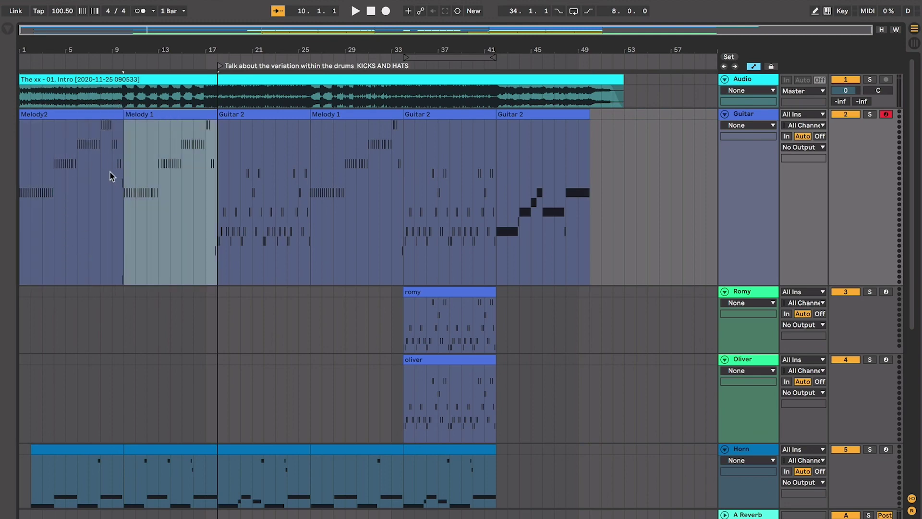
pyautogui.click(260, 114)
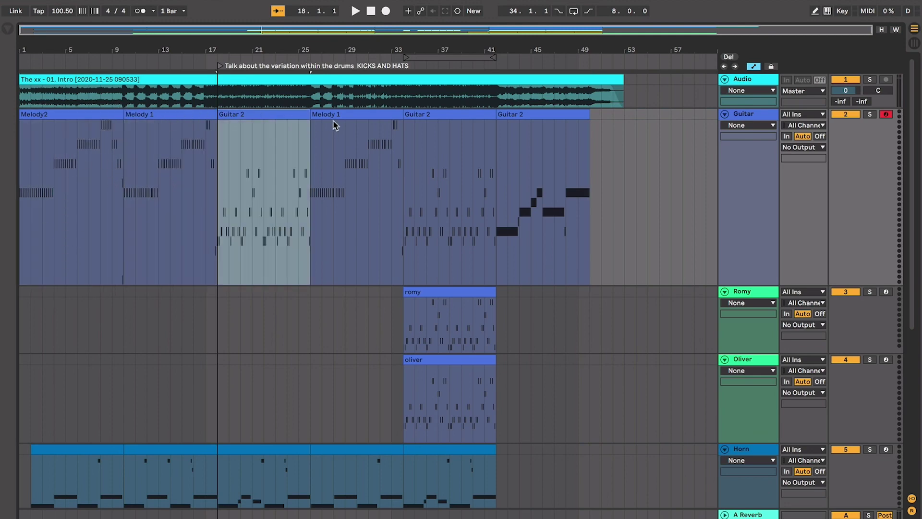
pyautogui.click(334, 159)
pyautogui.moveTo(380, 333); pyautogui.dragTo(321, 336)
pyautogui.moveTo(199, 326); pyautogui.dragTo(119, 325)
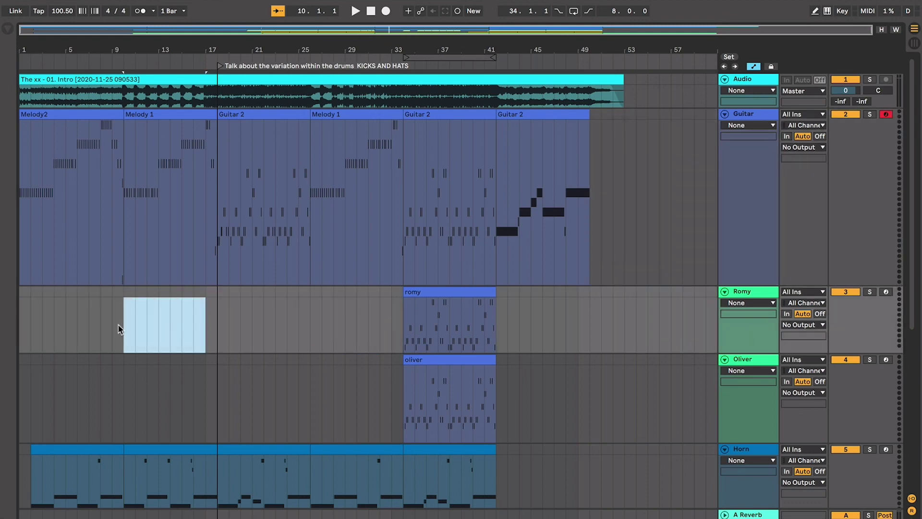
# - Mark the romy and oliver parts from bar 34 to 45 and compare them with the earlier Guitar section without voices
pyautogui.click(432, 123)
pyautogui.click(410, 309)
pyautogui.moveTo(409, 309); pyautogui.dragTo(521, 384)
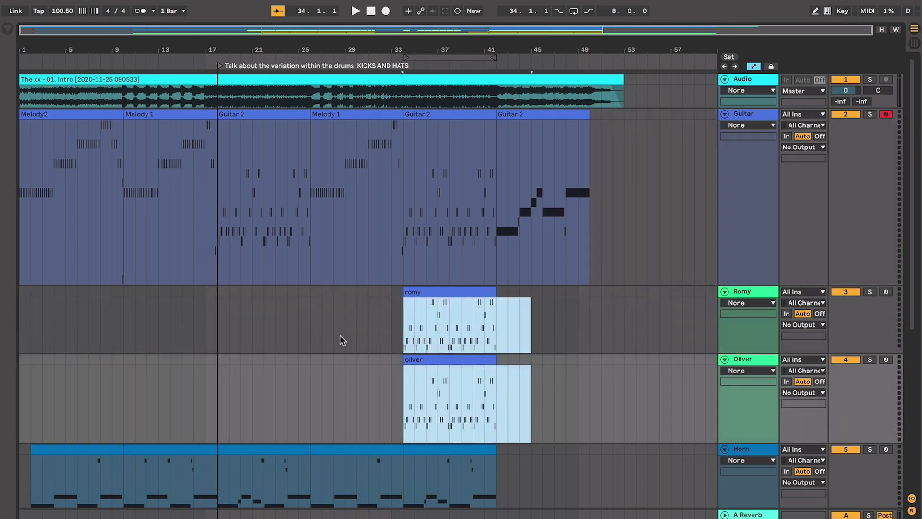
pyautogui.click(273, 222)
pyautogui.moveTo(273, 222); pyautogui.dragTo(205, 361)
pyautogui.click(276, 327)
# - Place the insertion marker at bar 42 and select the closing Guitar 2 clip from bar 42 to 50
pyautogui.click(504, 150)
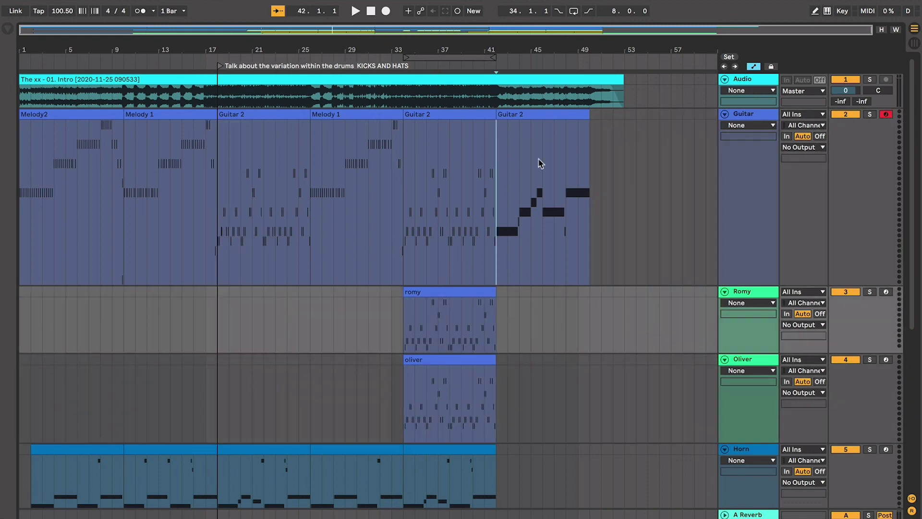
pyautogui.keyDown('shift'); pyautogui.click(540, 160); pyautogui.keyUp('shift')
pyautogui.click(567, 156)
pyautogui.click(580, 124)
pyautogui.click(572, 117)
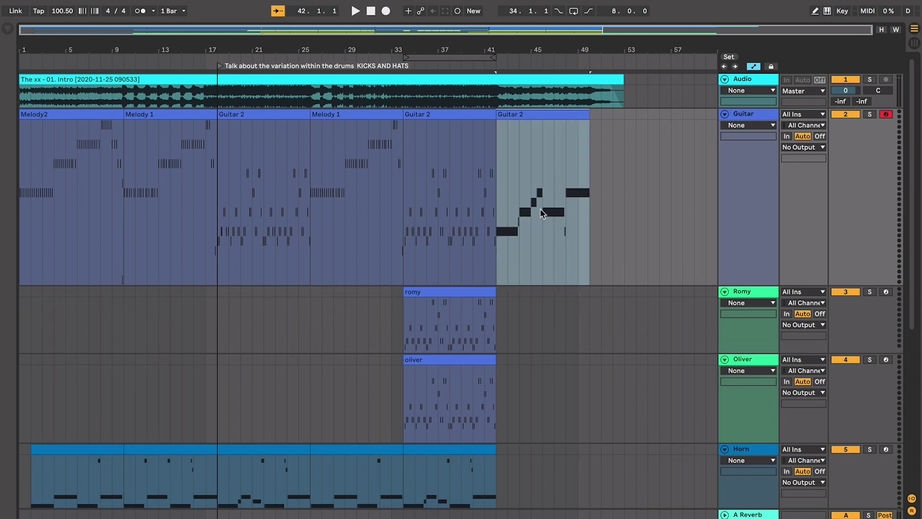
# - Mark the empty Oliver and Horn area from bar 44 to 53 and place the insertion marker at bar 47 of the Horn track
pyautogui.scroll(-3, 576, 242)
pyautogui.moveTo(521, 243); pyautogui.dragTo(619, 363)
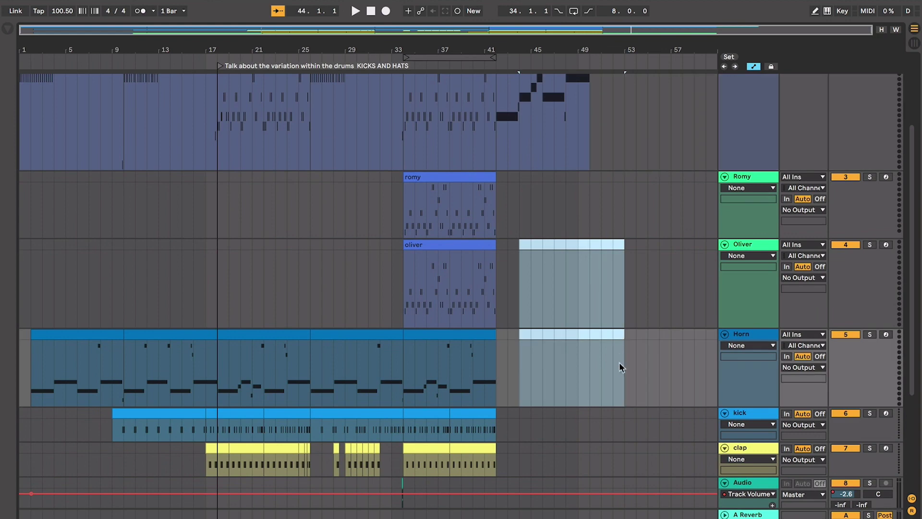
pyautogui.scroll(-3, 618, 362)
pyautogui.scroll(2, 582, 361)
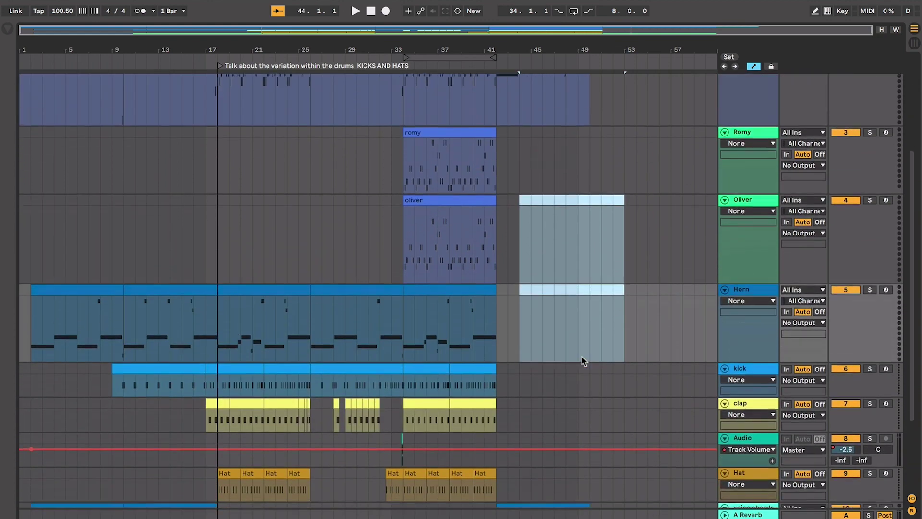
pyautogui.scroll(-3, 564, 335)
pyautogui.click(548, 249)
pyautogui.scroll(7, 549, 246)
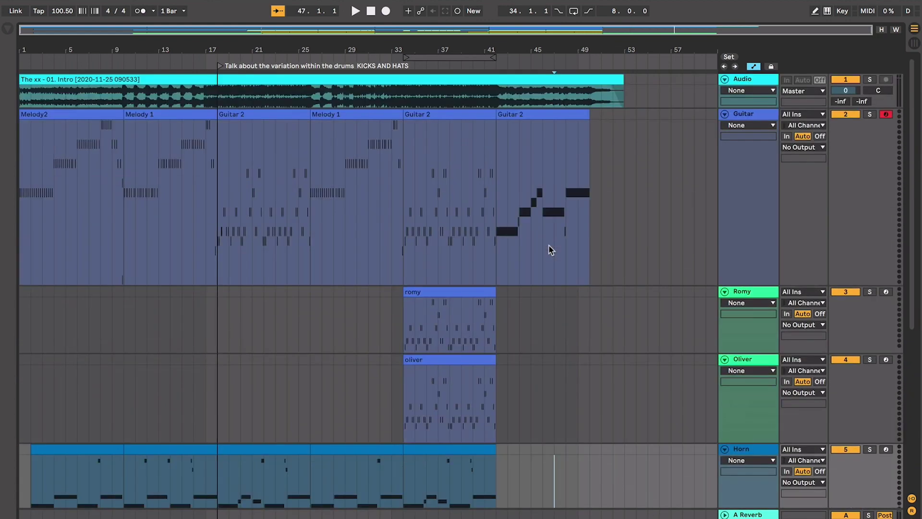
# - Place the insertion marker at bar 40 of the Guitar track, look over the parts below and move it to bar 41
pyautogui.click(601, 115)
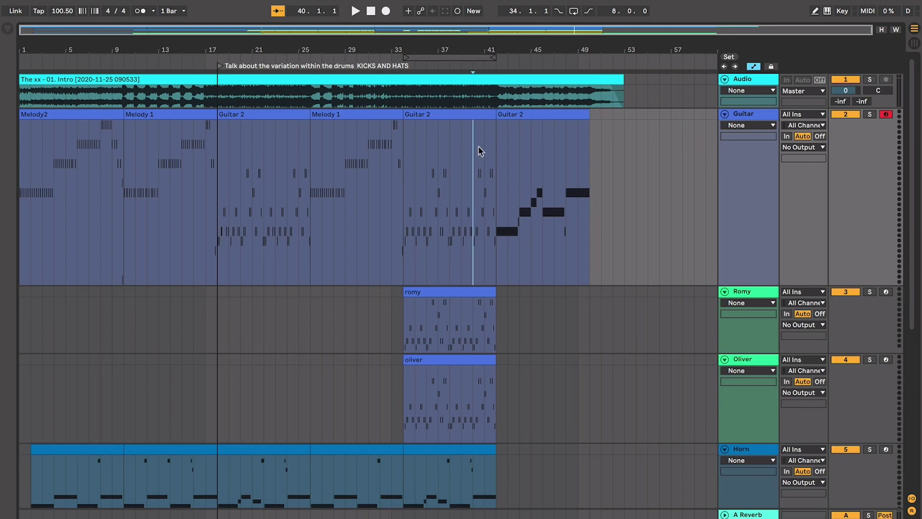
pyautogui.scroll(-2, 479, 151)
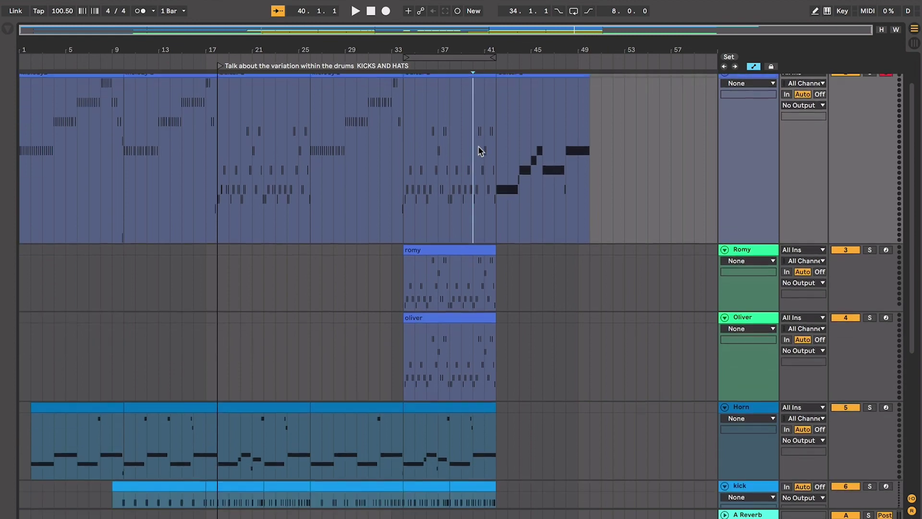
pyautogui.scroll(3, 480, 148)
pyautogui.click(486, 130)
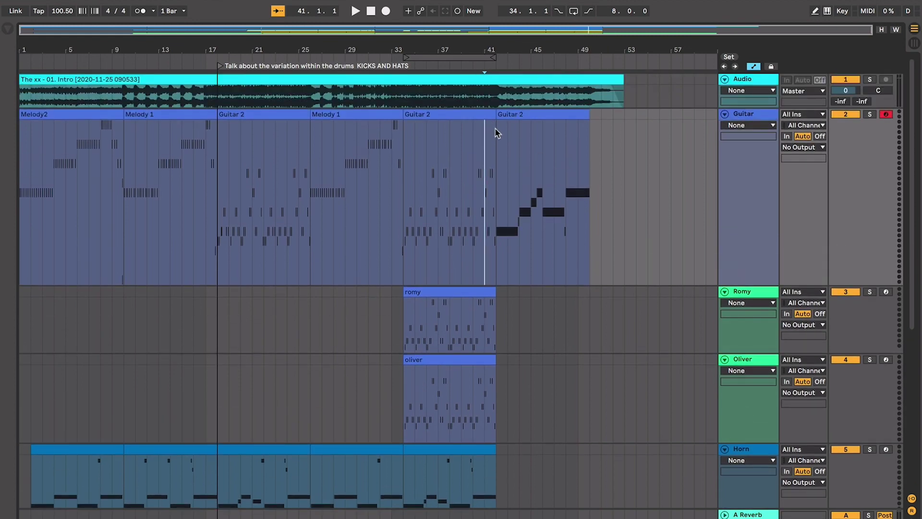
# - Step the insertion marker back through the Guitar track from bar 42 to 34 and select the Guitar 2 clip at bar 18
pyautogui.click(495, 129)
pyautogui.click(474, 132)
pyautogui.click(462, 135)
pyautogui.click(447, 138)
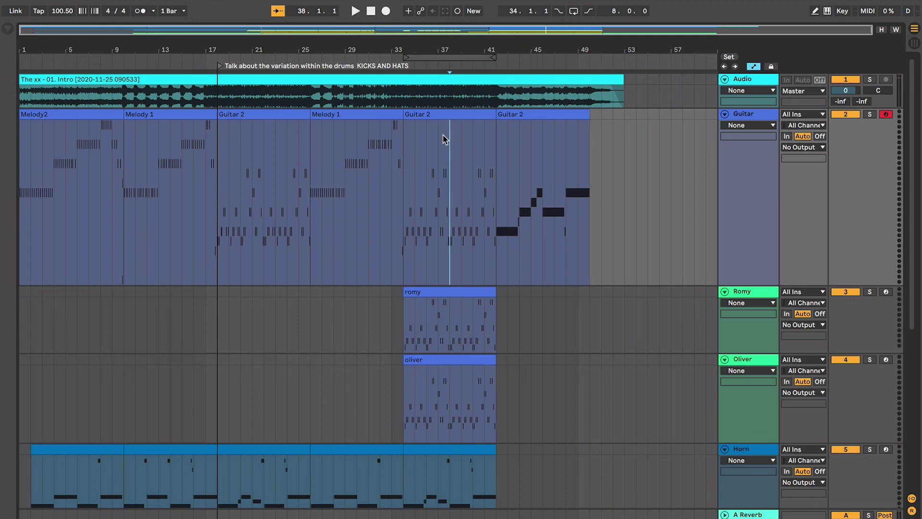
pyautogui.click(437, 138)
pyautogui.click(426, 137)
pyautogui.click(415, 136)
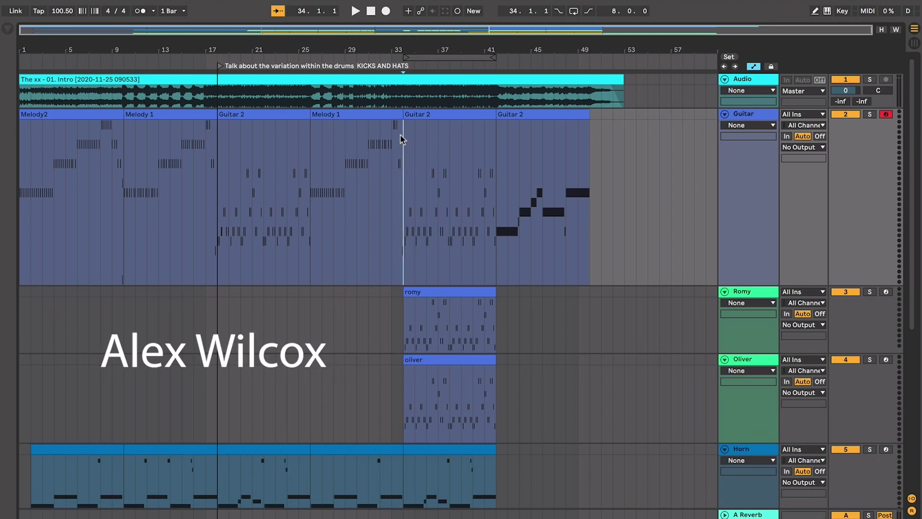
pyautogui.click(364, 110)
pyautogui.click(292, 110)
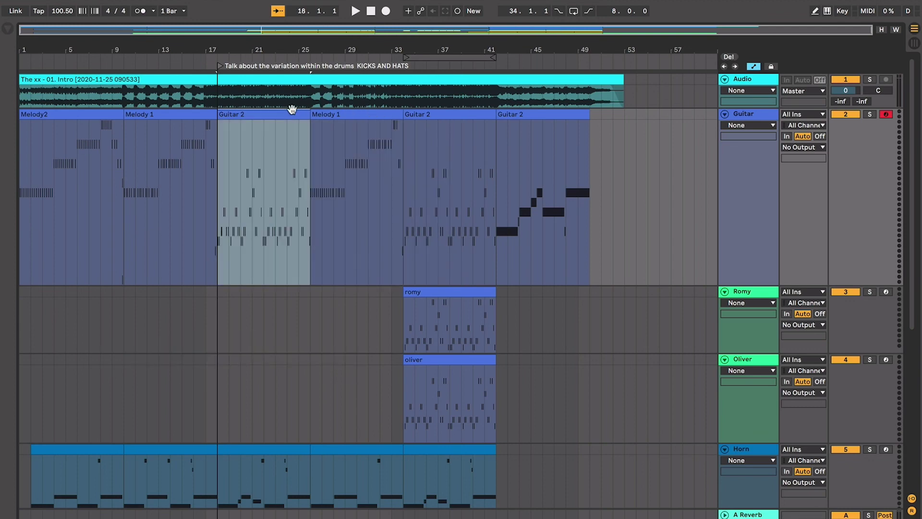